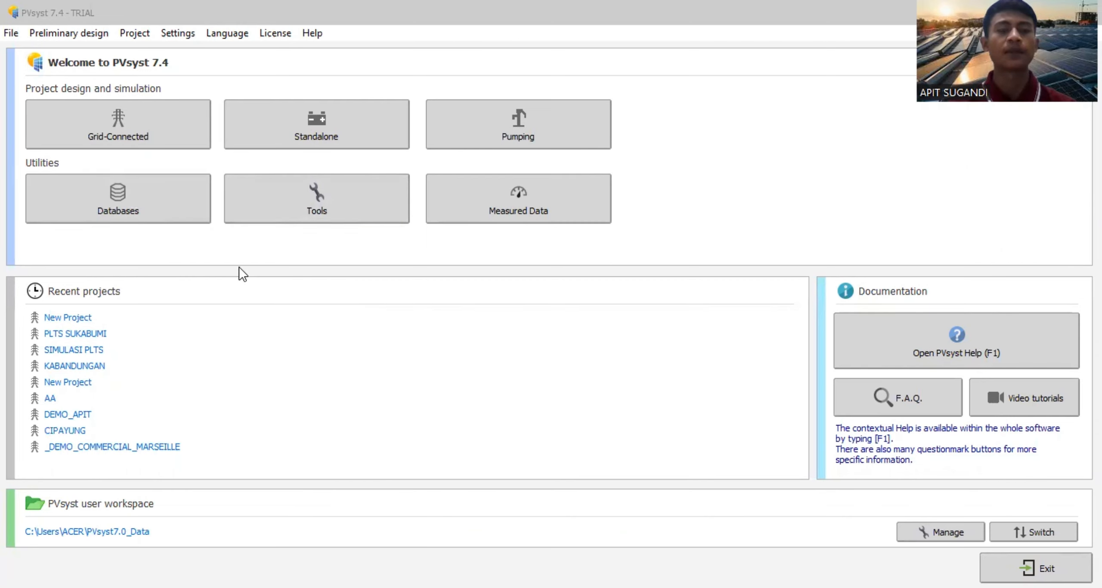
- Open the PV modules component database and look through the list of available module manufacturers
click(165, 213)
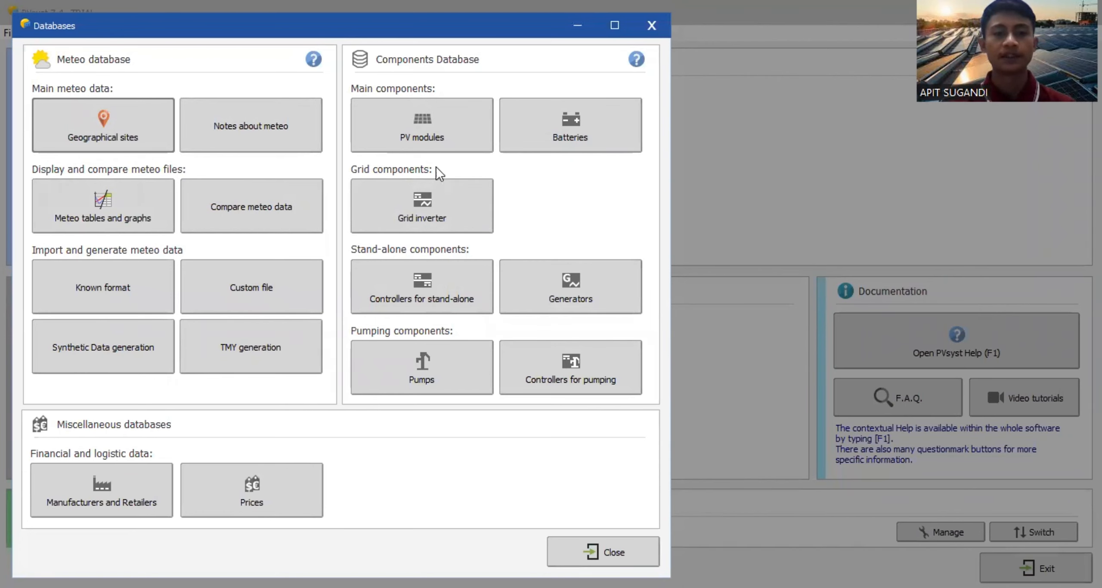
click(431, 139)
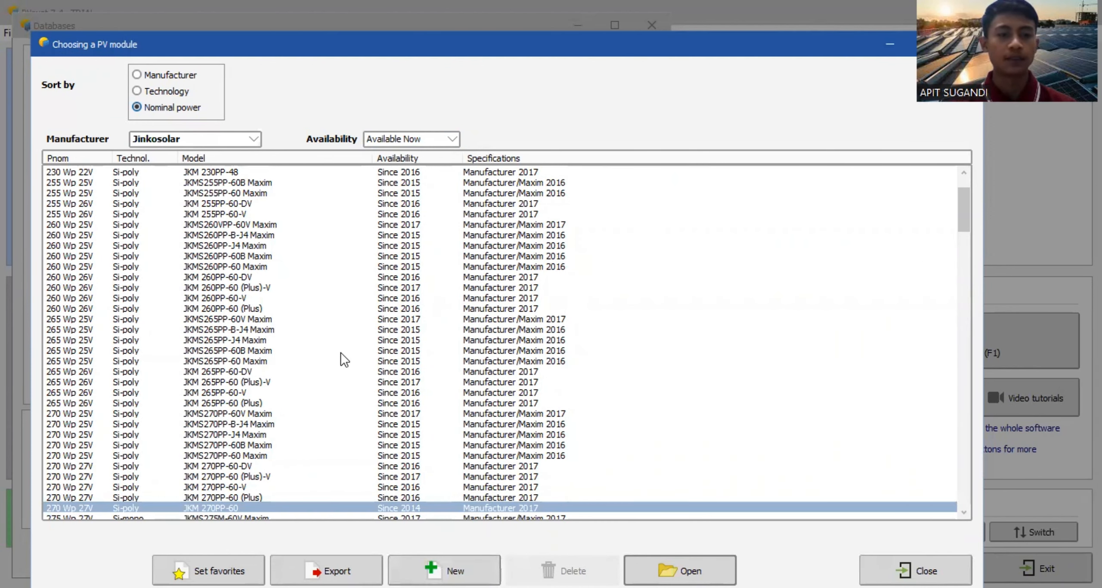
scroll(340, 354, down, 4)
click(249, 141)
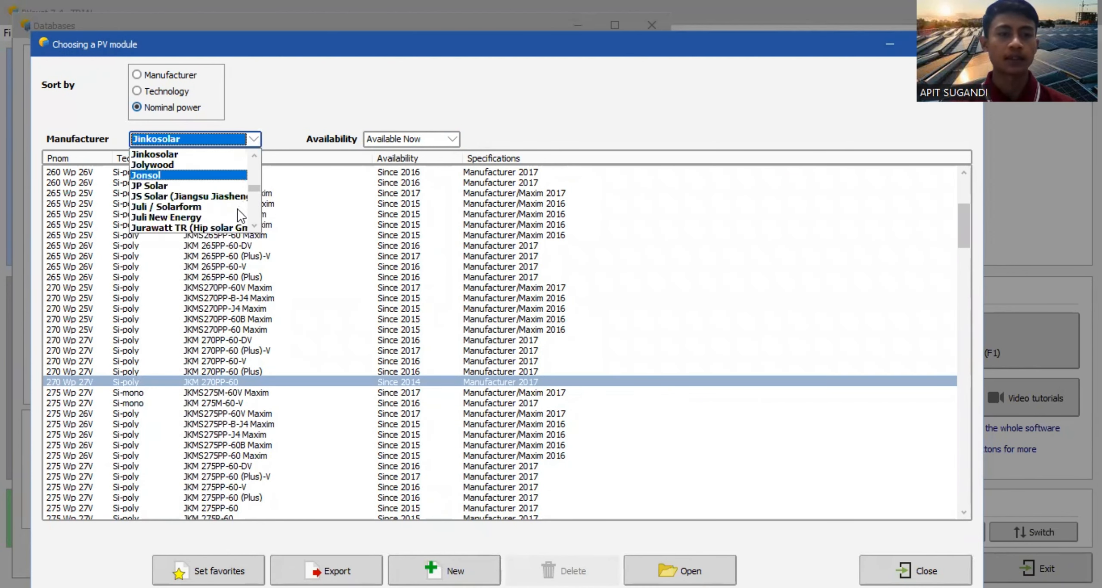
scroll(233, 222, down, 8)
scroll(232, 222, down, 10)
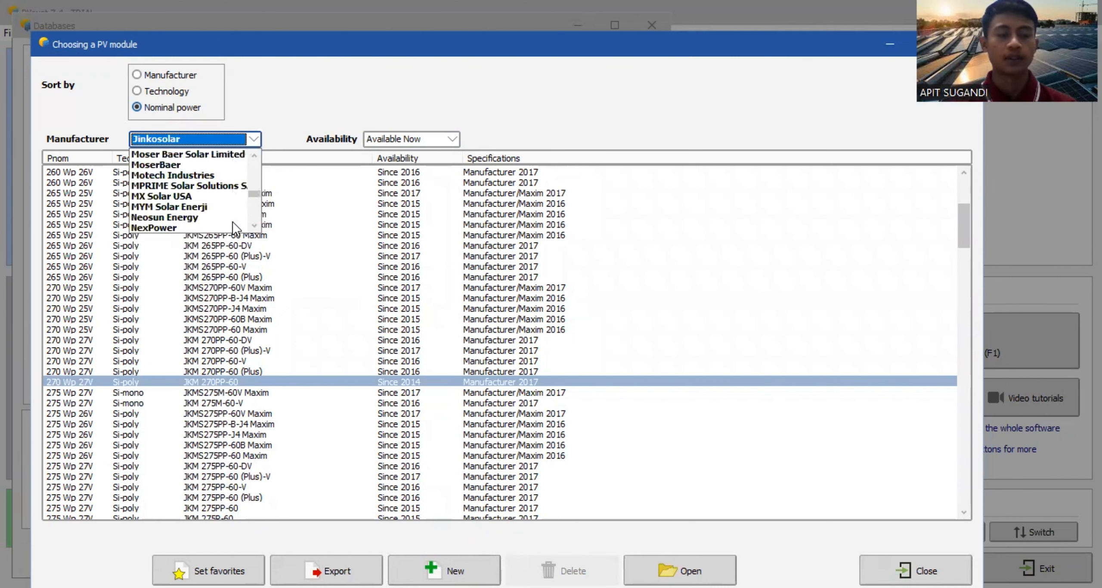
scroll(233, 222, down, 5)
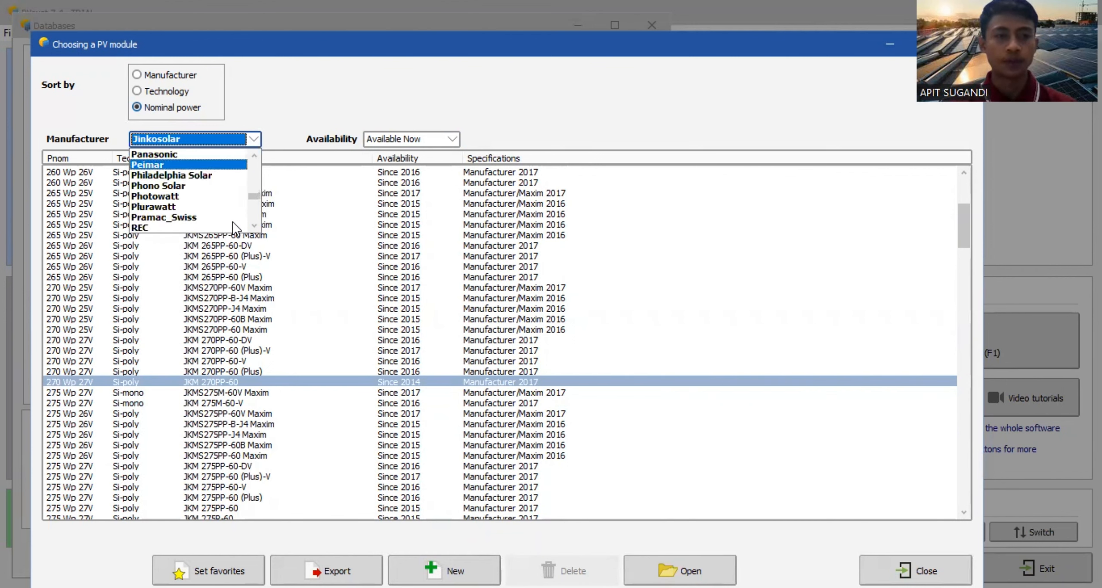
scroll(232, 222, up, 4)
scroll(232, 223, down, 8)
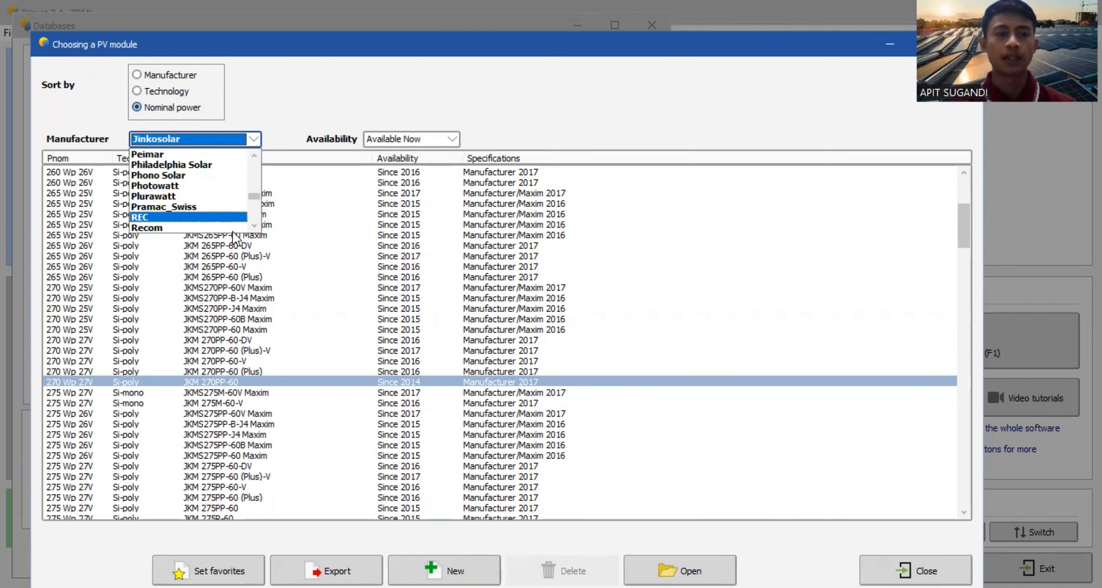
scroll(232, 222, down, 2)
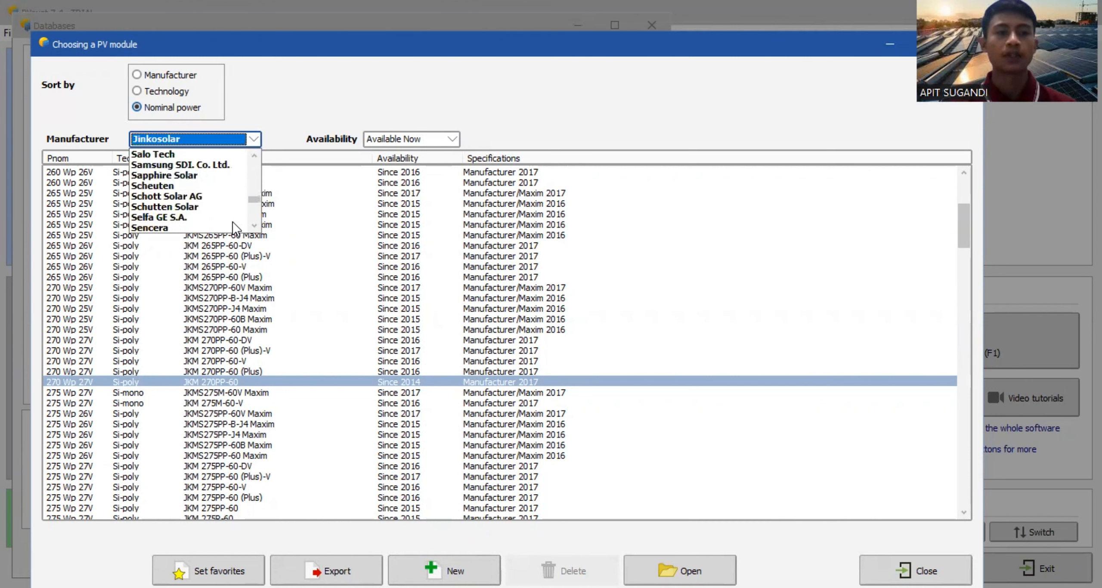
scroll(232, 222, down, 7)
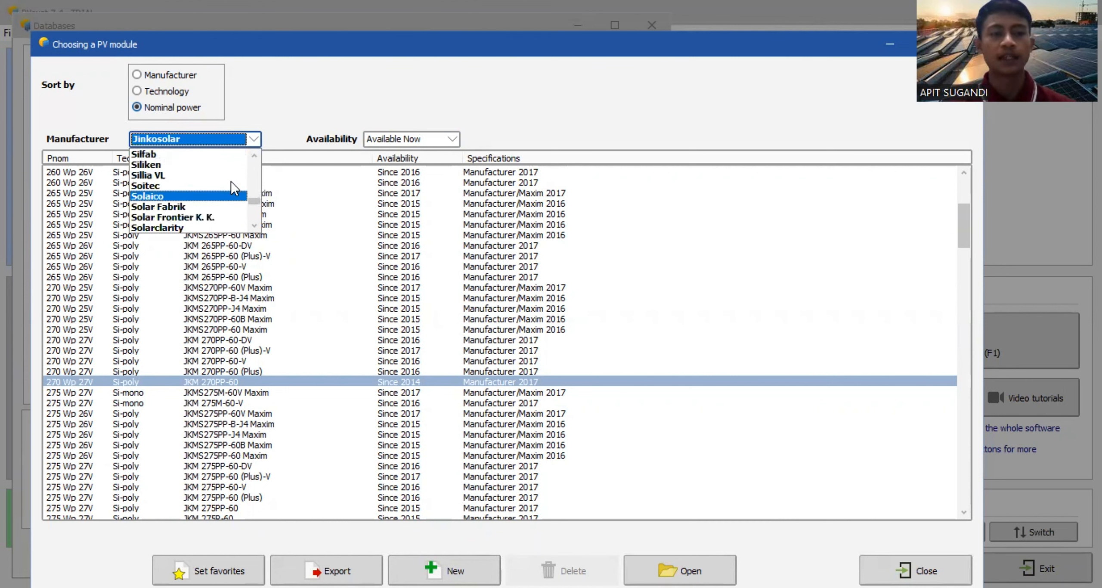
scroll(226, 179, down, 3)
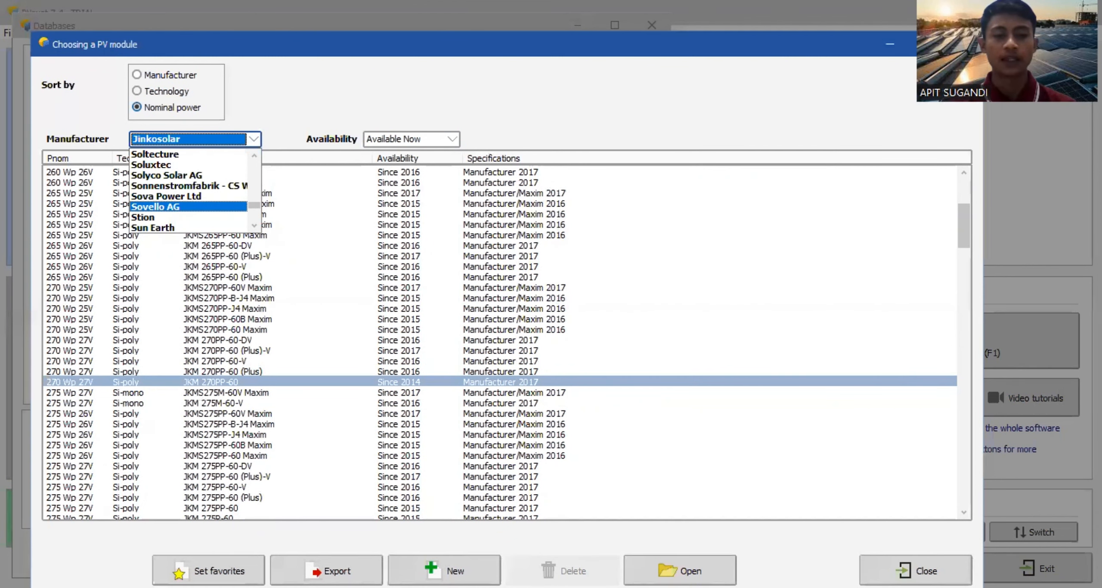
- Examine the blank definition form for a new PV module, cancel it and close the databases
click(444, 571)
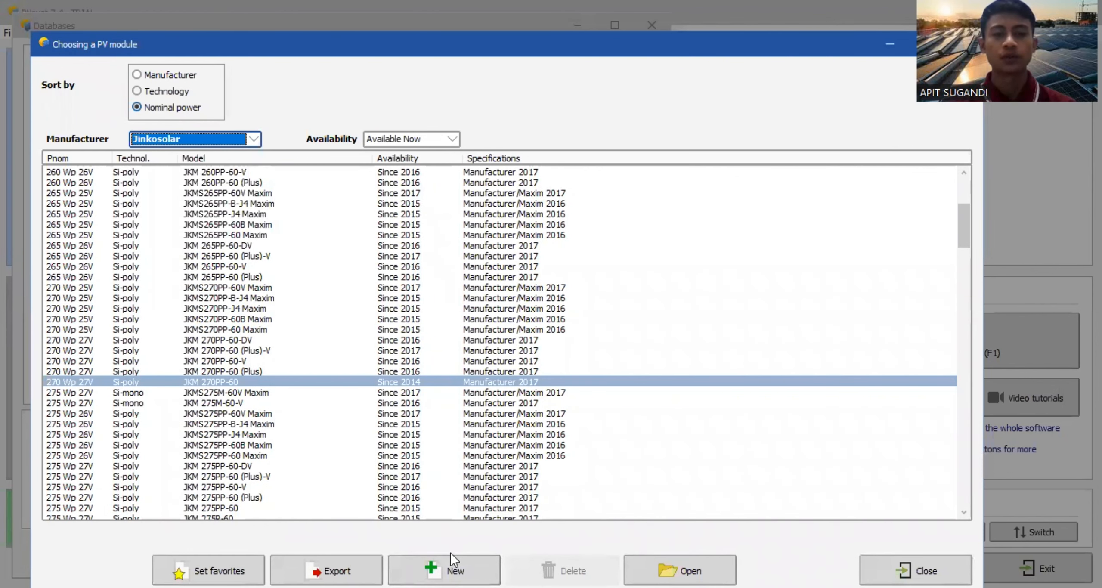
click(448, 564)
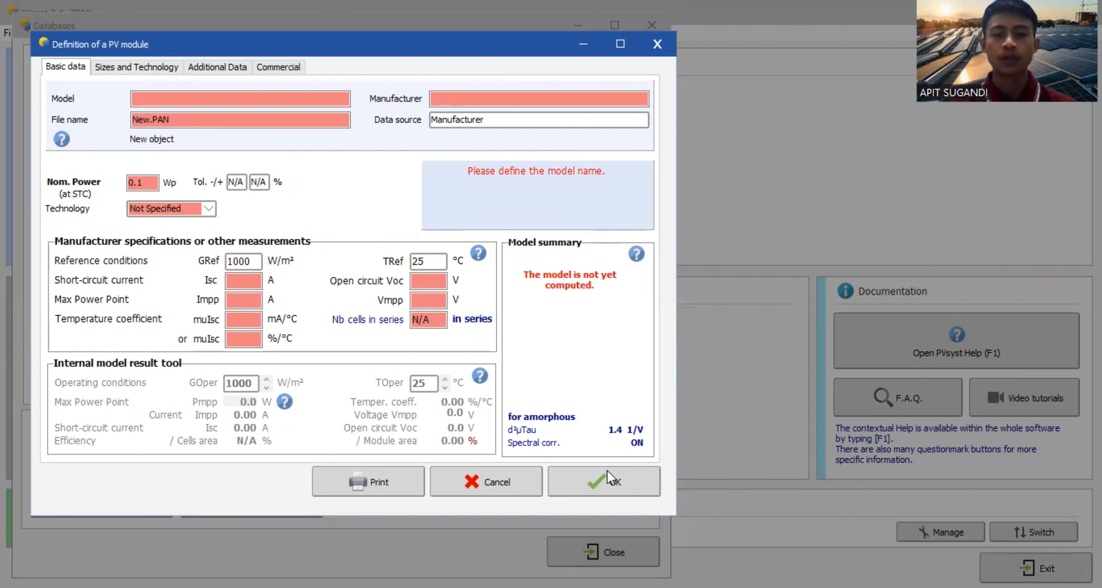
click(498, 482)
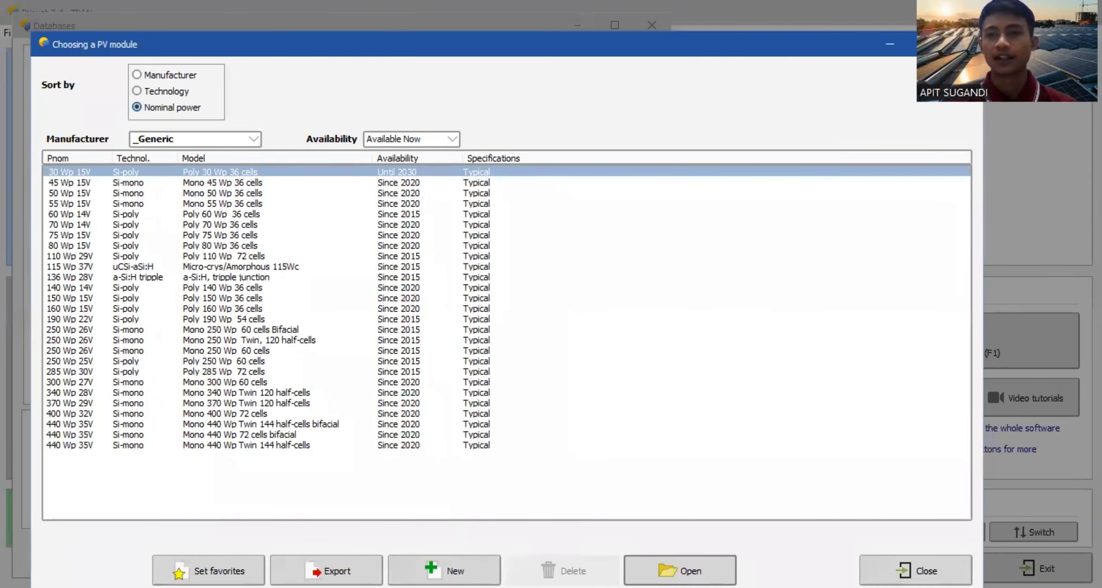
click(964, 44)
click(648, 27)
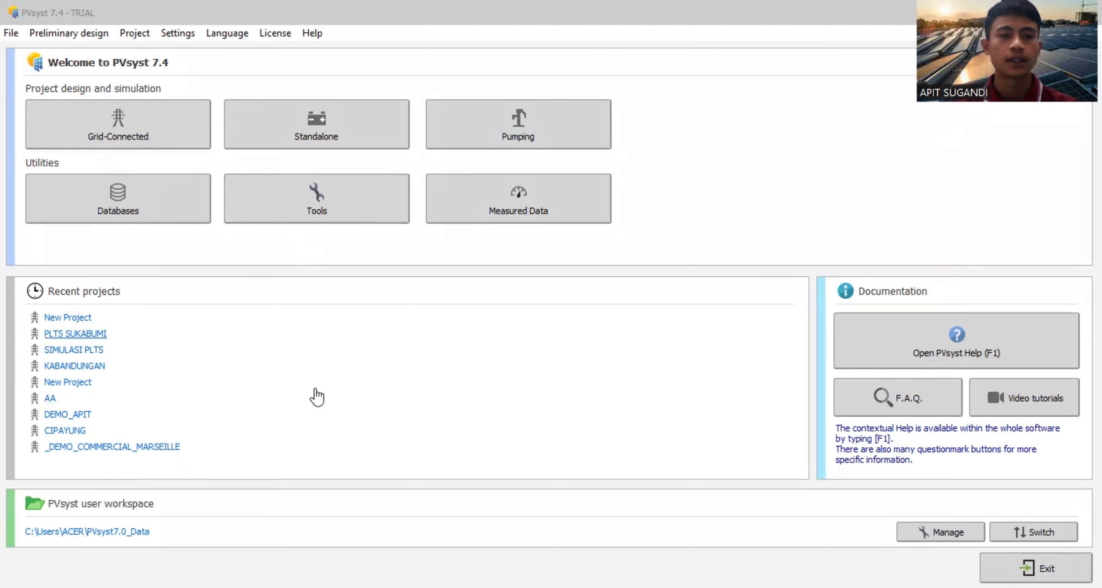
- Create a new grid-connected project and name it SIMULASI
click(174, 124)
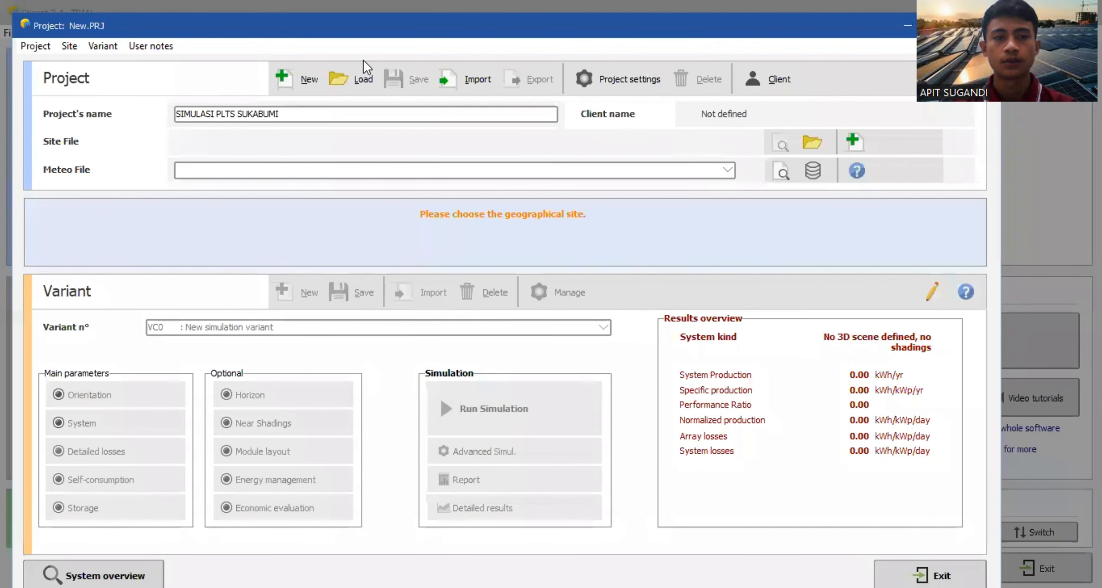
click(279, 84)
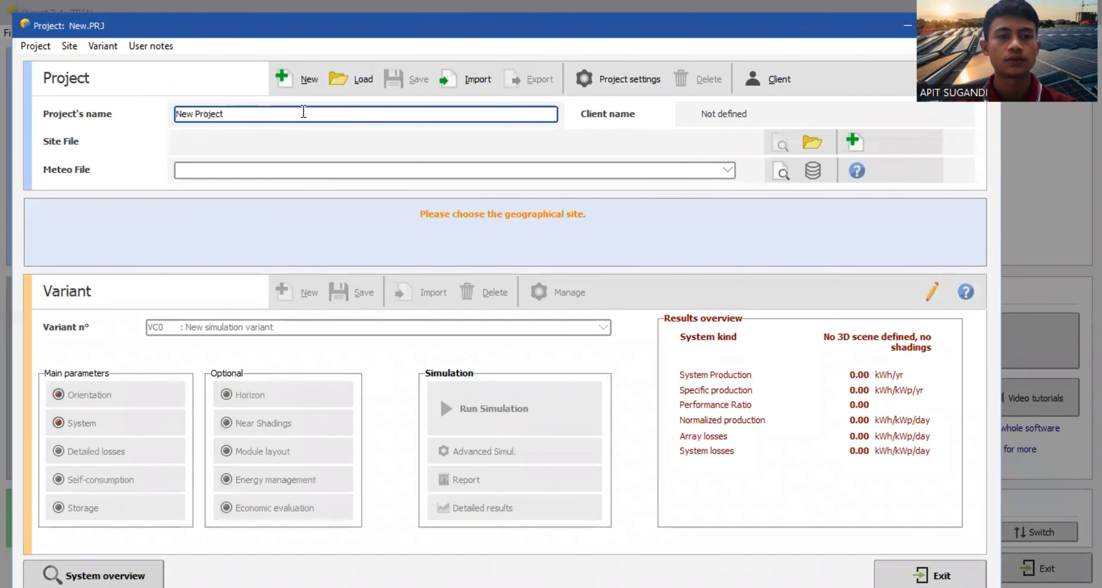
drag(224, 113, 178, 112)
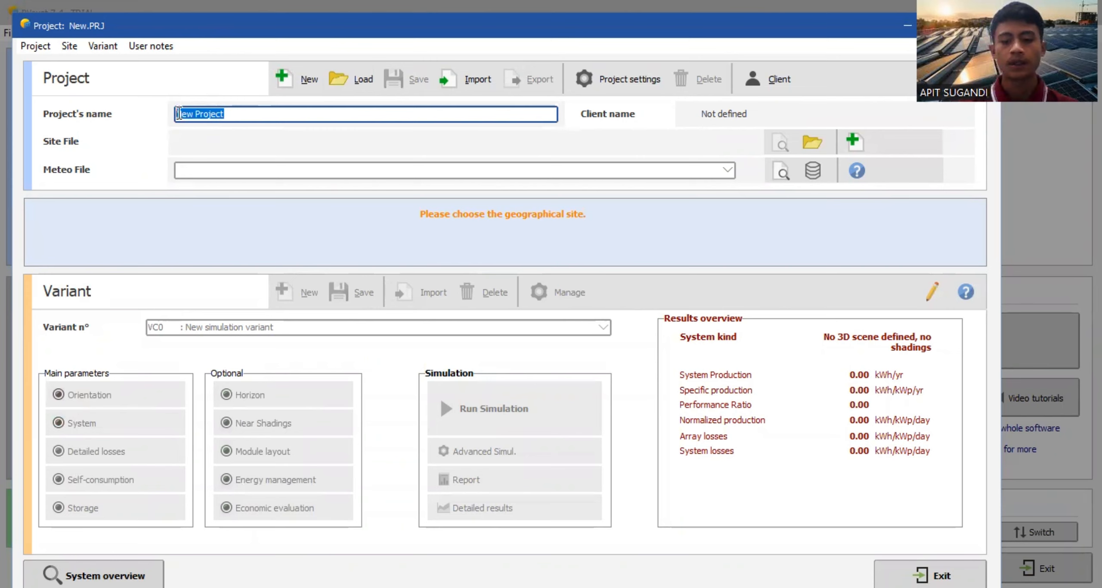
key(BackSpace)
text(S)
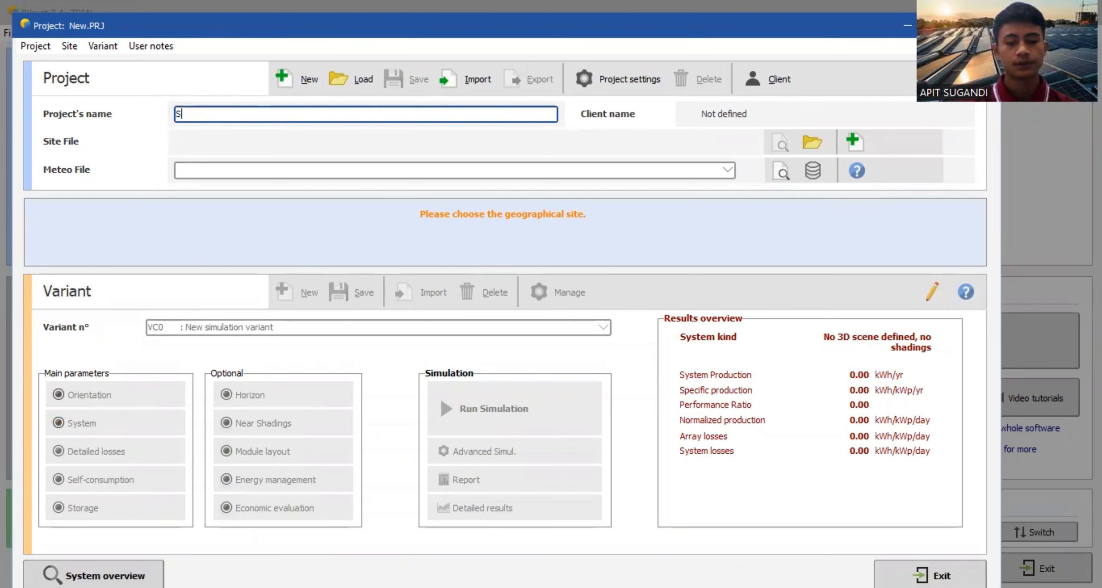
text(IMULASI)
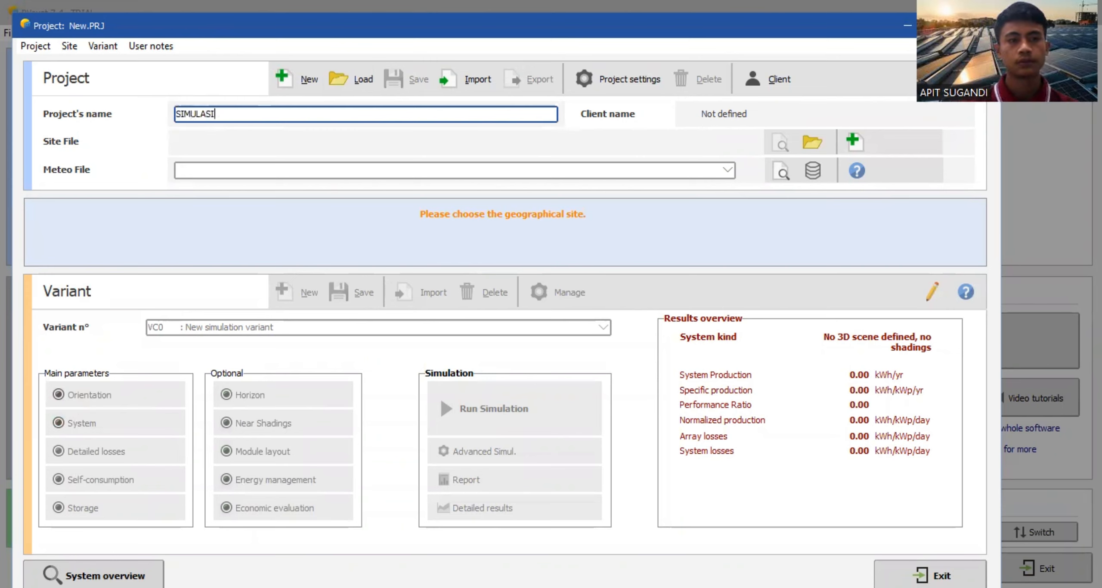
- Start a new geographical site for the project and search the interactive map for the locality SUKABUMI
click(845, 150)
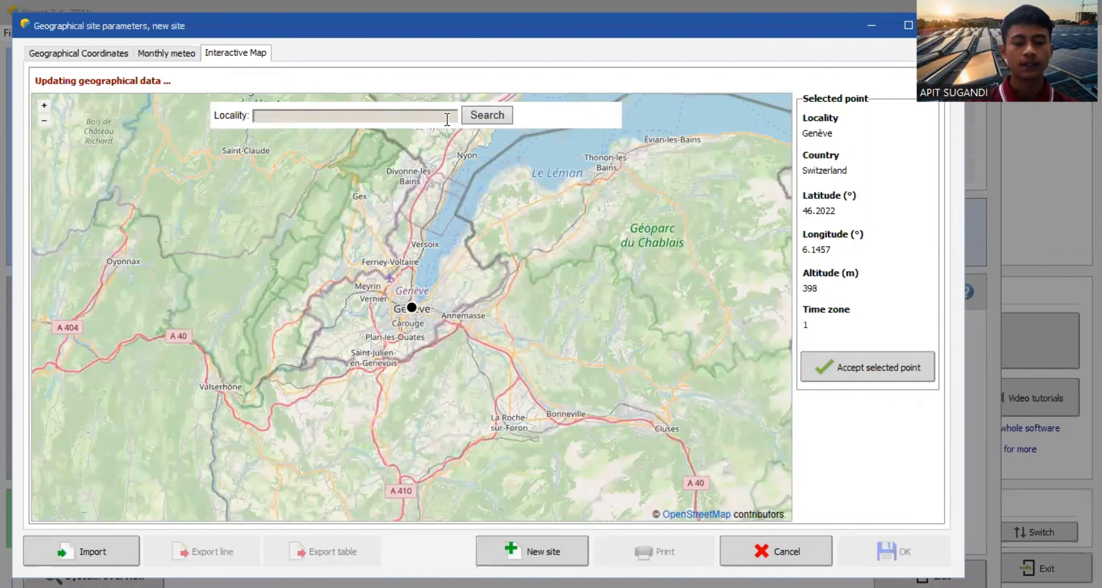
text(SUKABU)
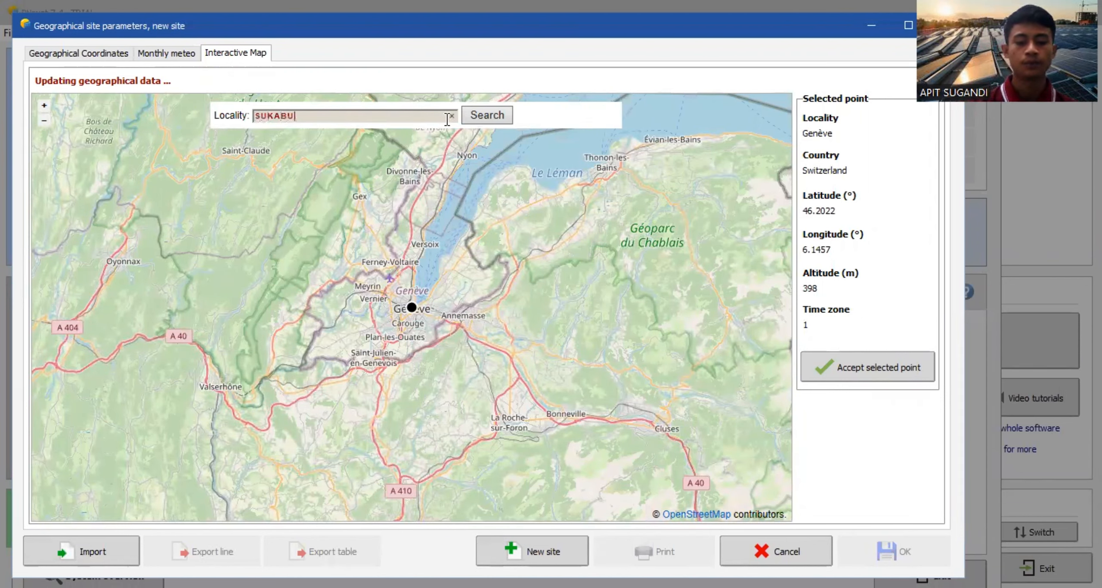
text(MI)
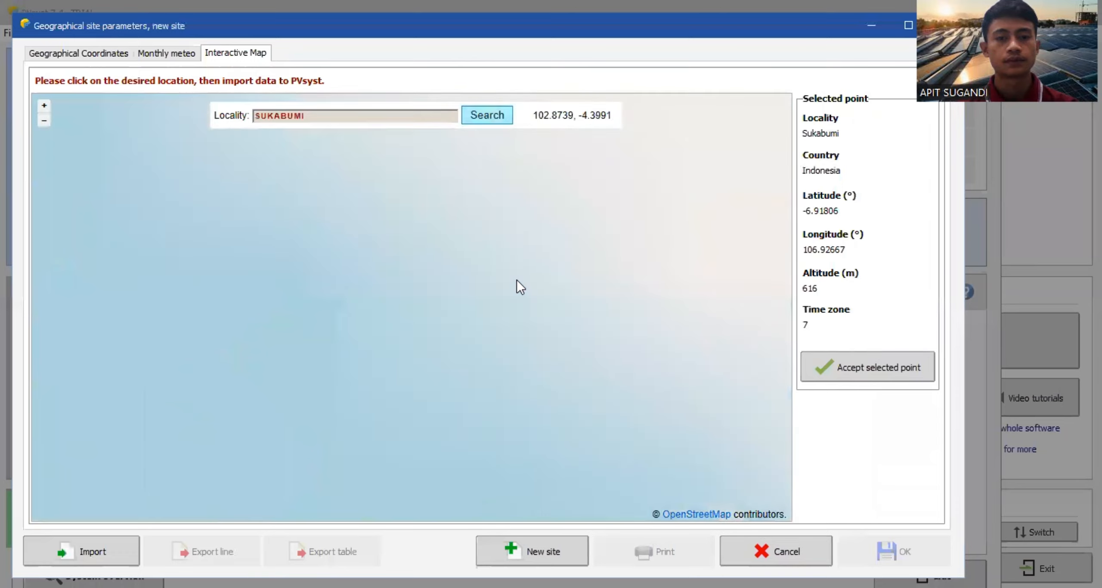
- Choose the point beside Jalan Bayangkara at latitude -6.9044, longitude 106.8795 and accept it as the site location
scroll(404, 307, up, 4)
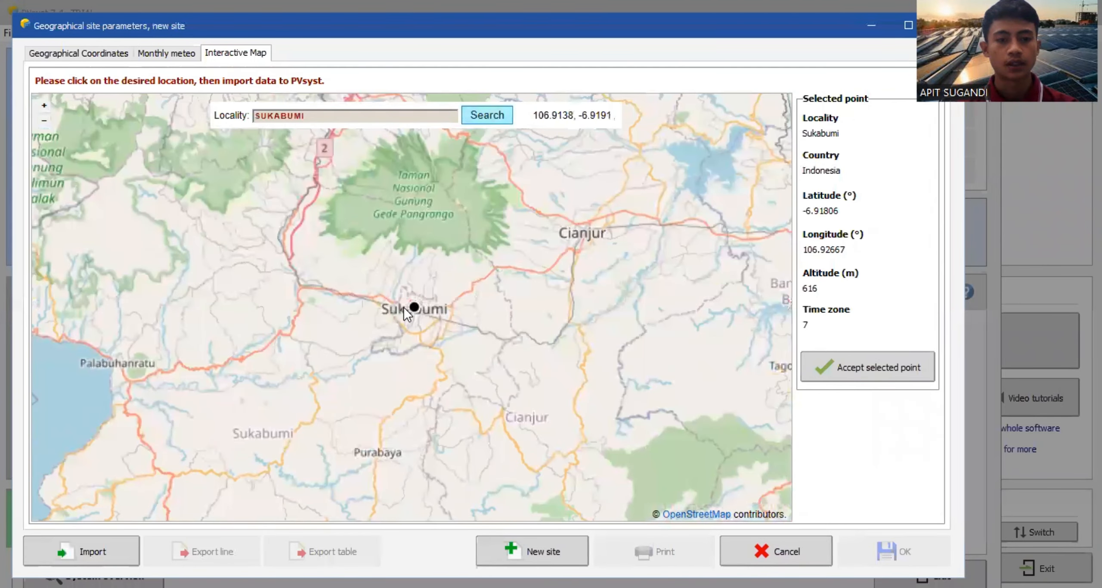
drag(243, 258, 602, 333)
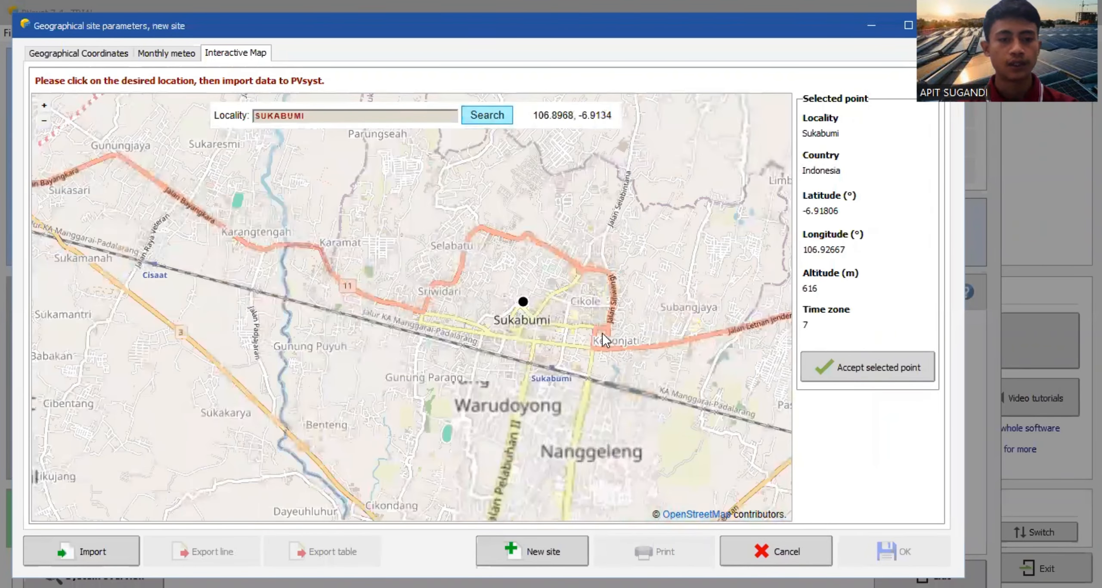
scroll(408, 252, up, 3)
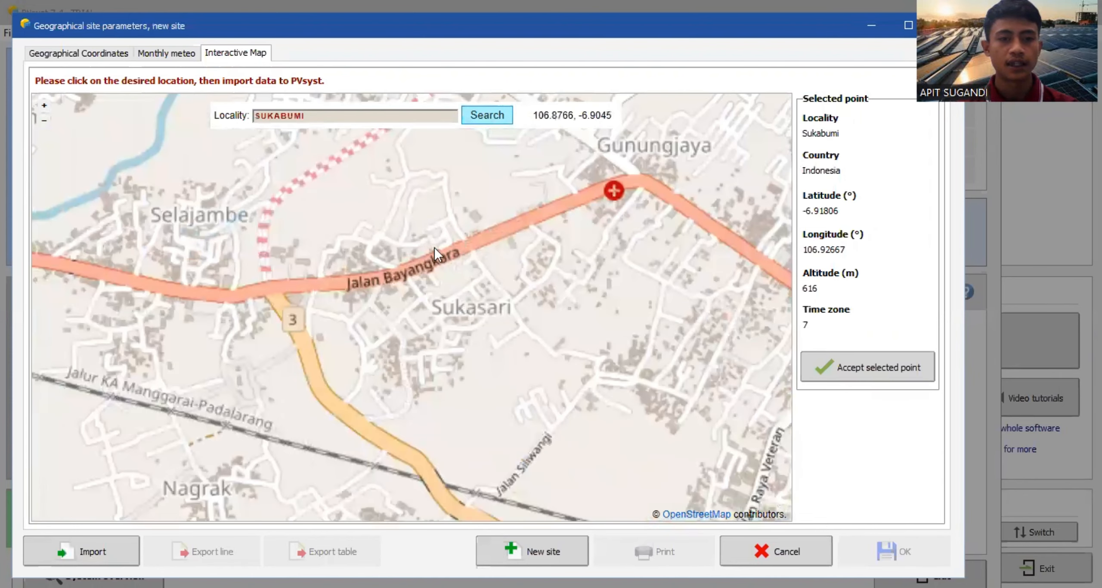
click(627, 239)
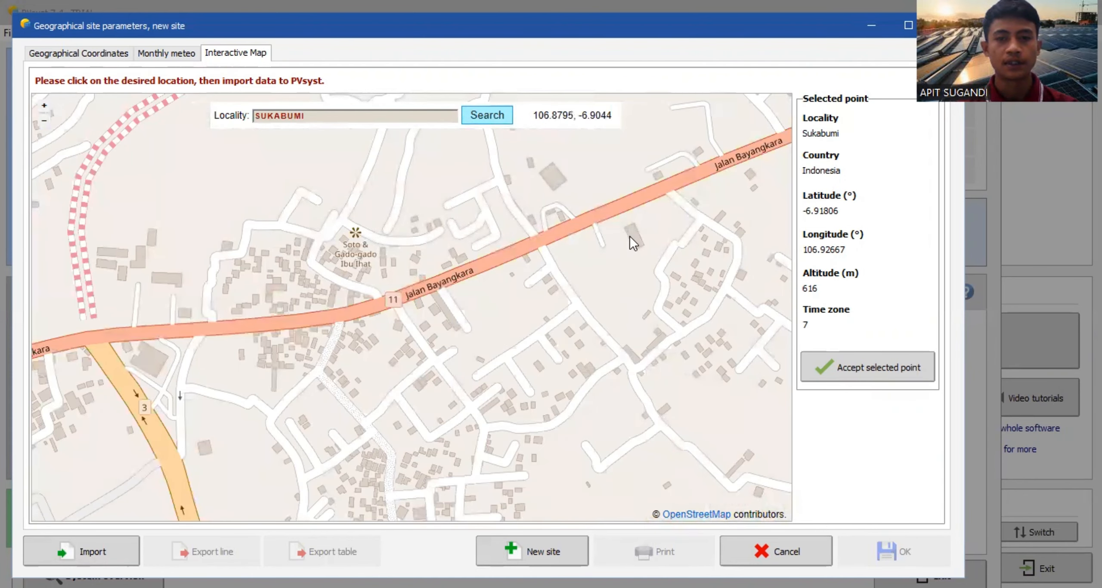
click(851, 367)
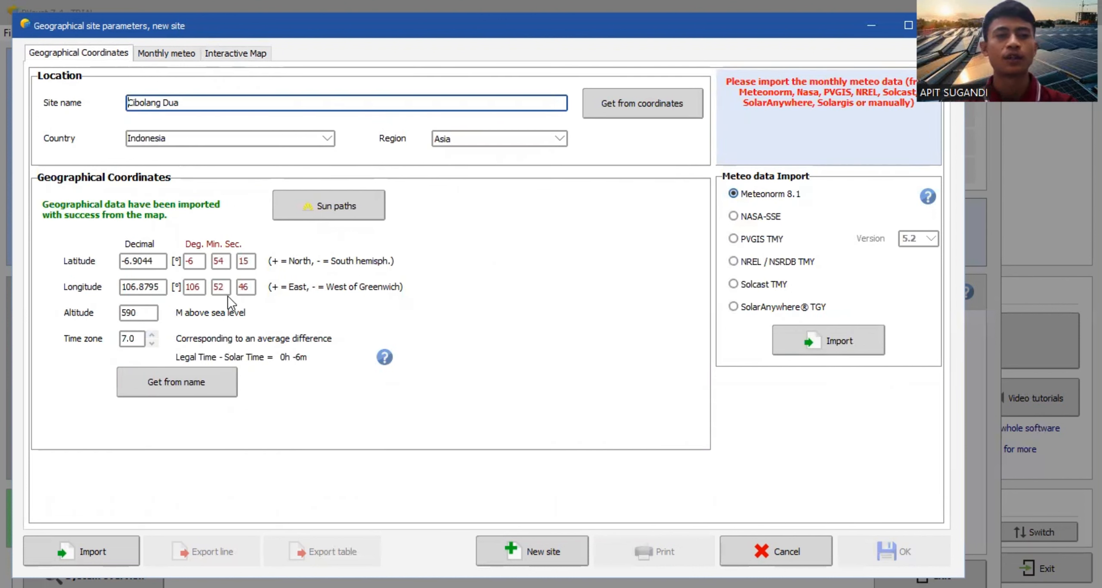
- Recheck the chosen site on the map and import its monthly meteo data from Meteonorm 8.1
click(245, 54)
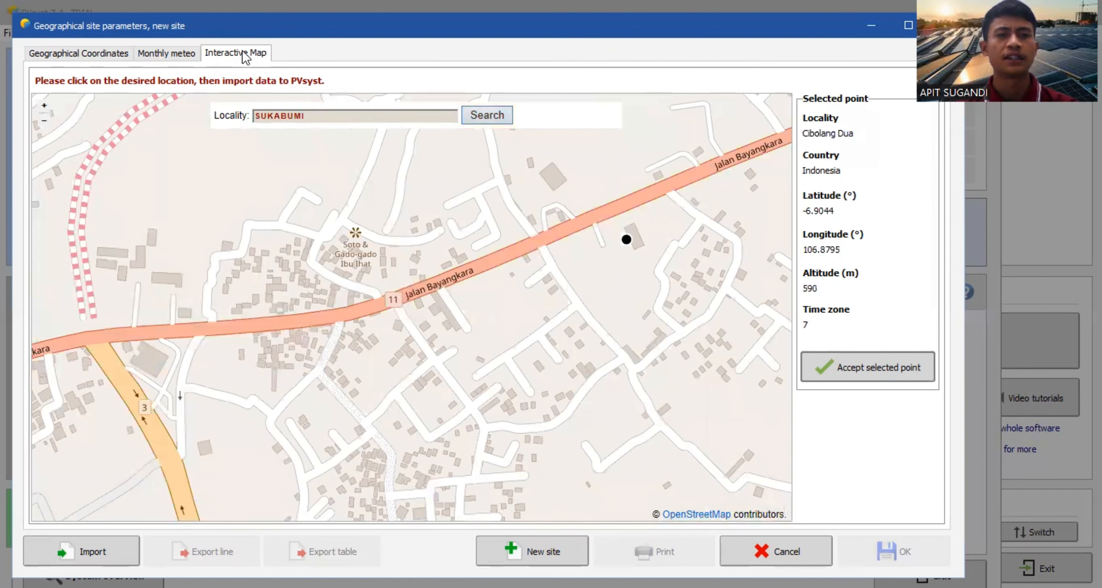
click(91, 50)
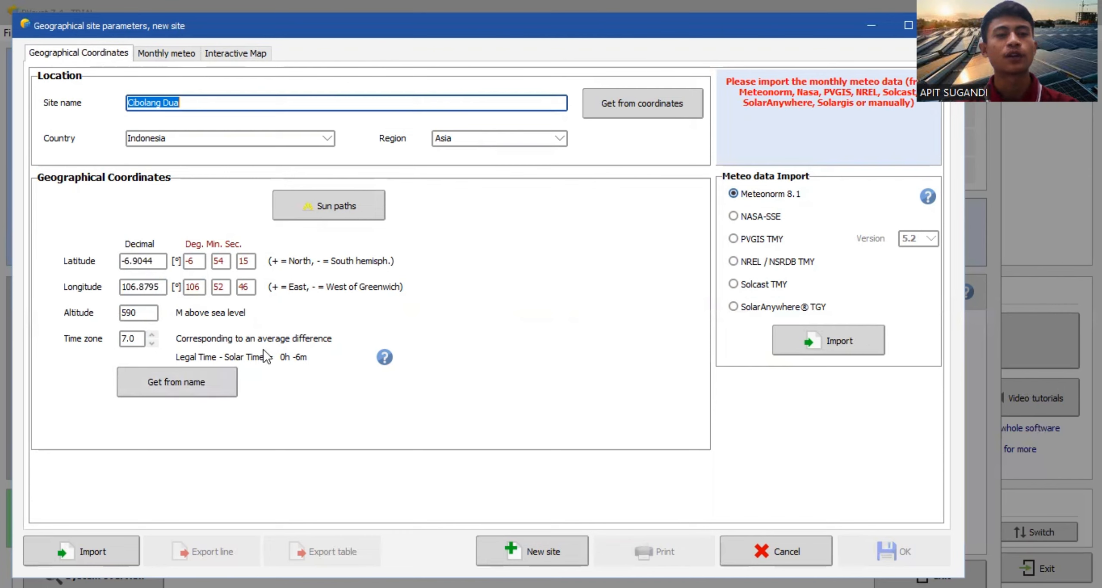
click(809, 343)
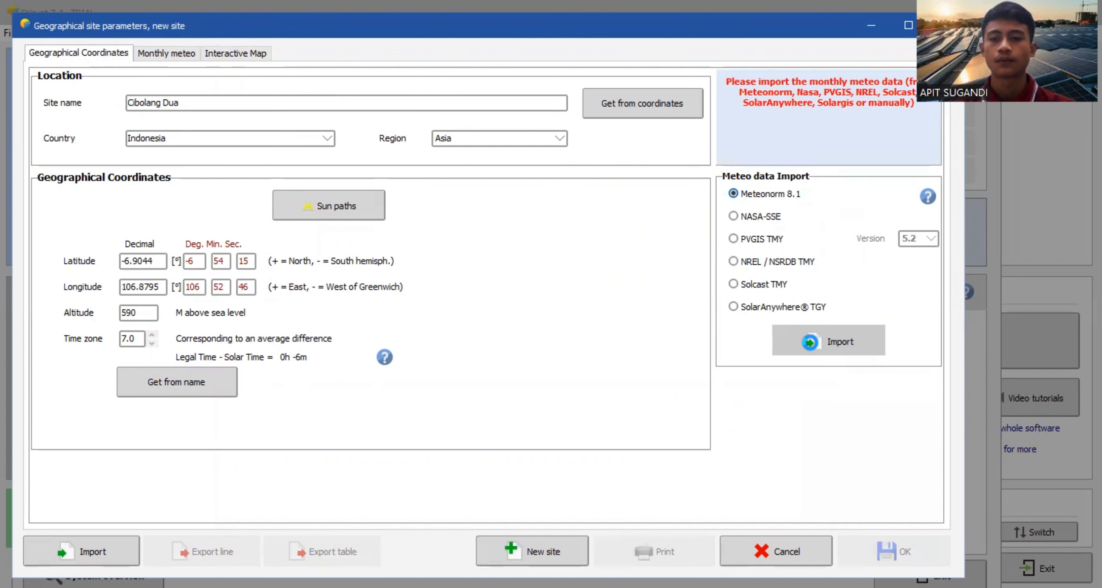
click(811, 343)
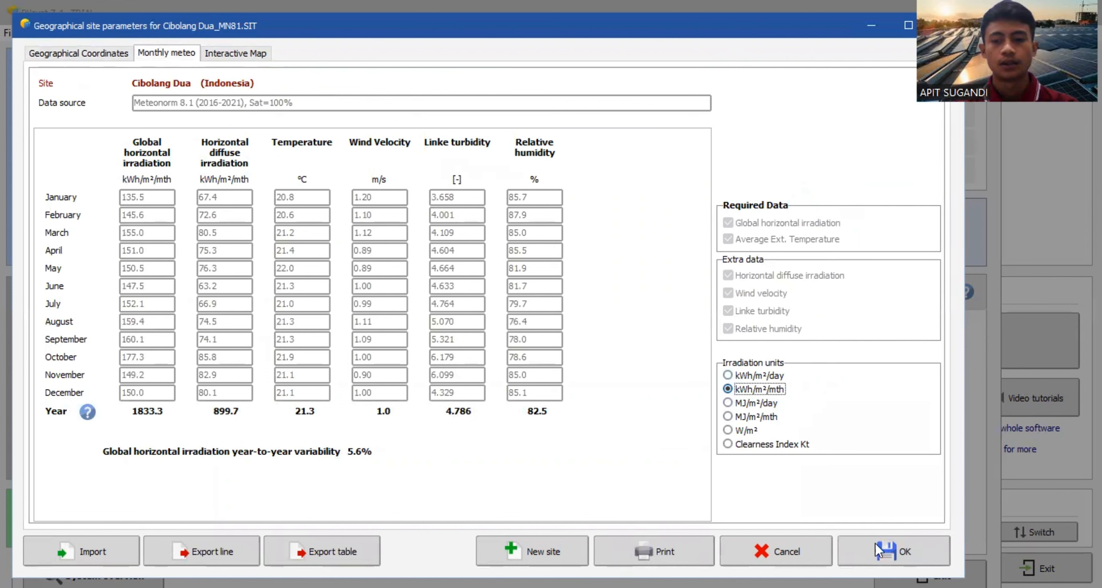
- Save the site by overwriting Cibolang Dua_MN81.SIT, and save its synthetic meteo file as Cibolang Dua_MN81_SYN
click(883, 551)
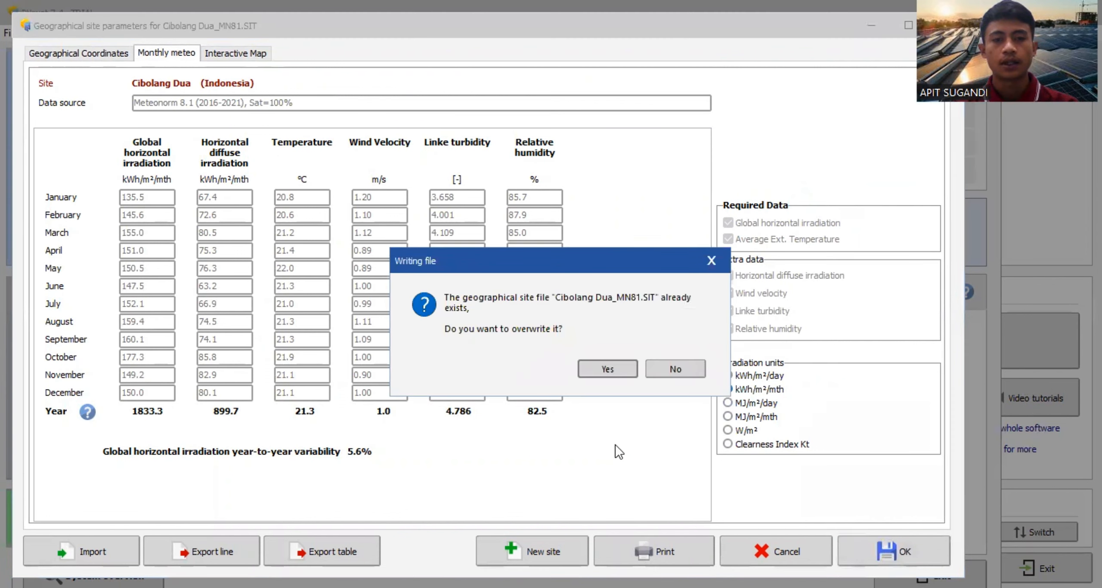
click(612, 370)
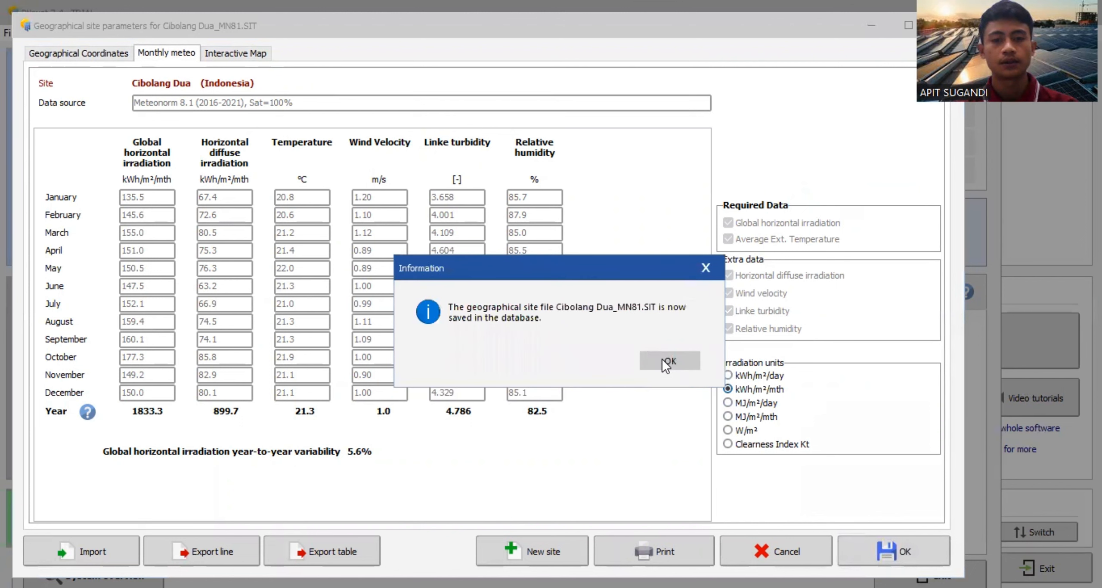
click(661, 359)
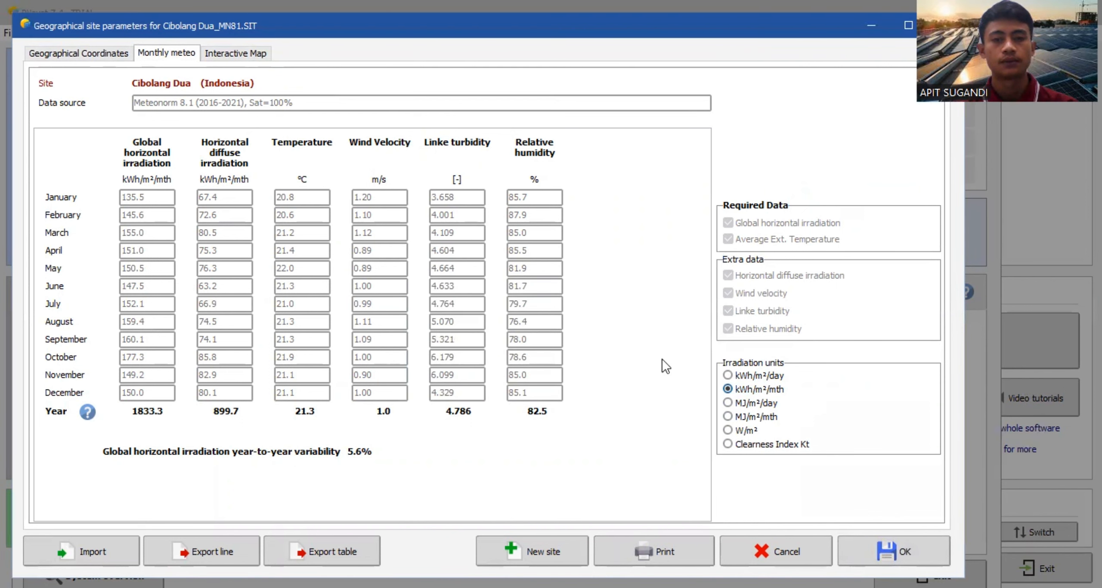
click(603, 362)
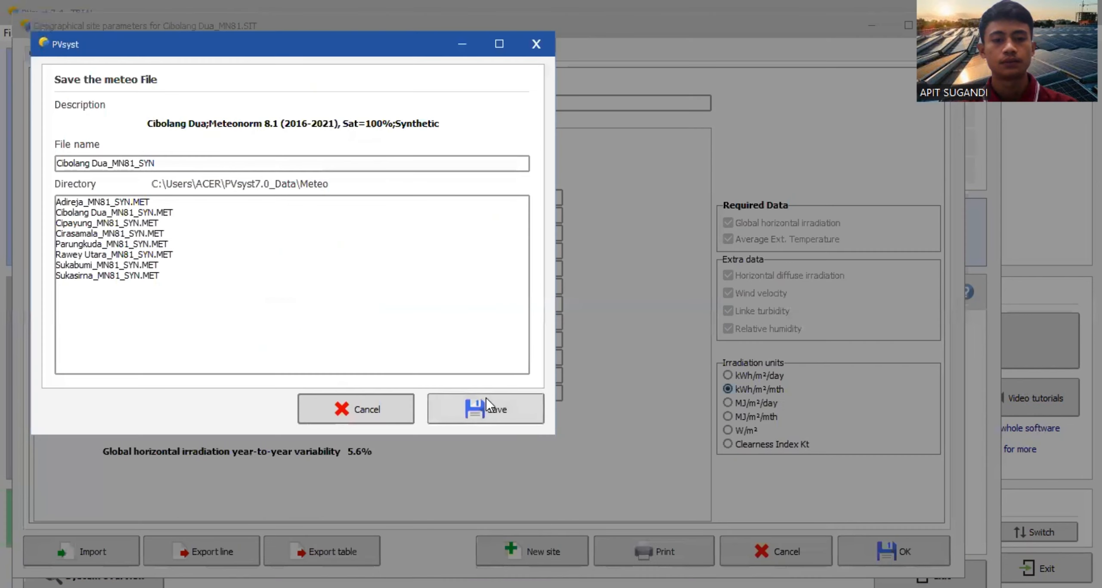
click(494, 408)
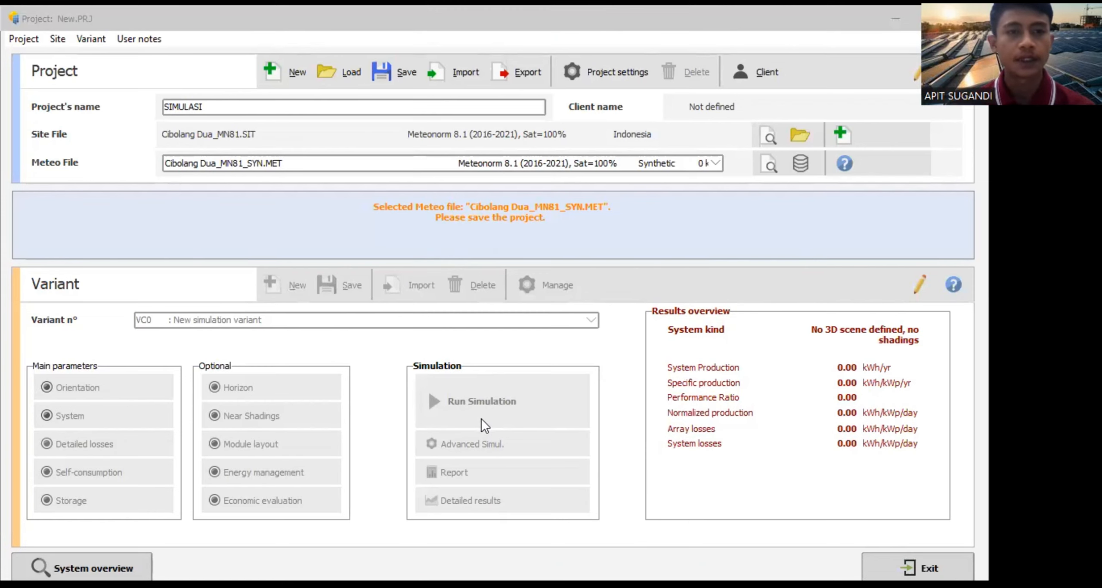
- Load the SIMULASI_Project.PRJ project and set the plane tilt of its fixed tilted plane to 5°
click(323, 78)
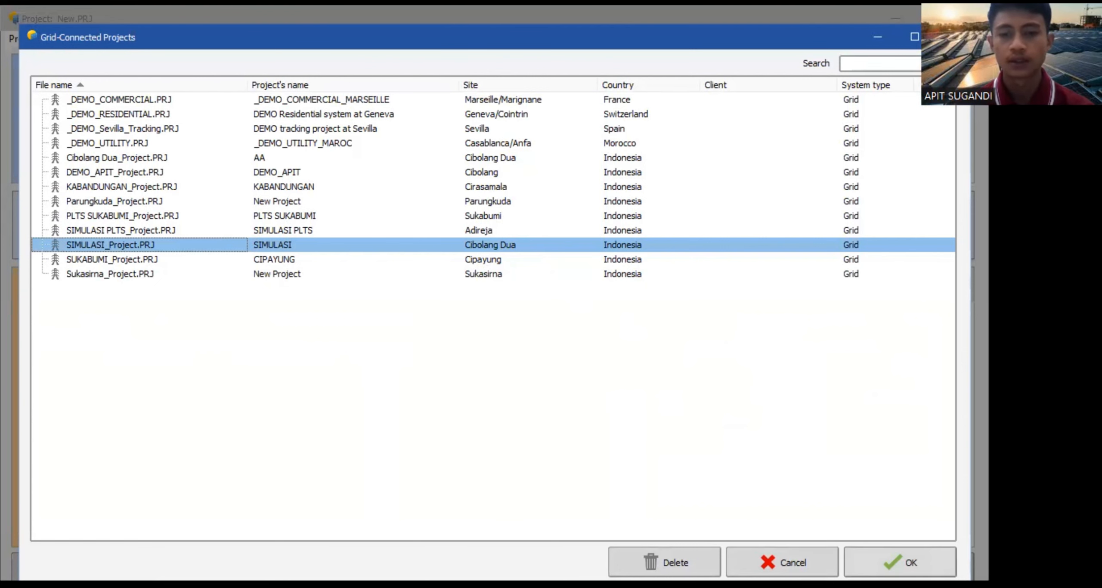
click(901, 562)
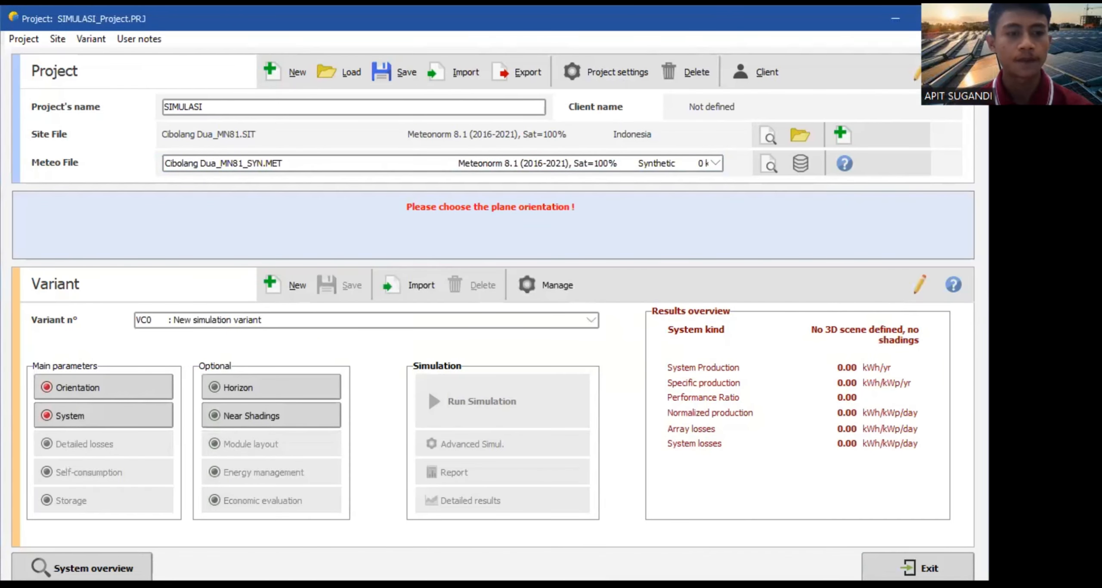
click(113, 396)
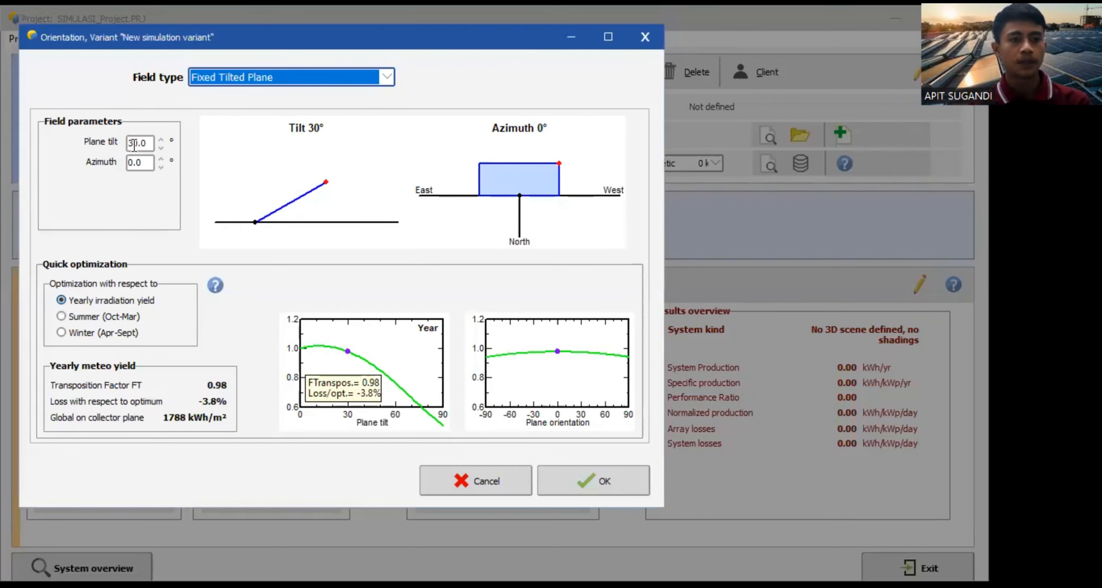
click(142, 146)
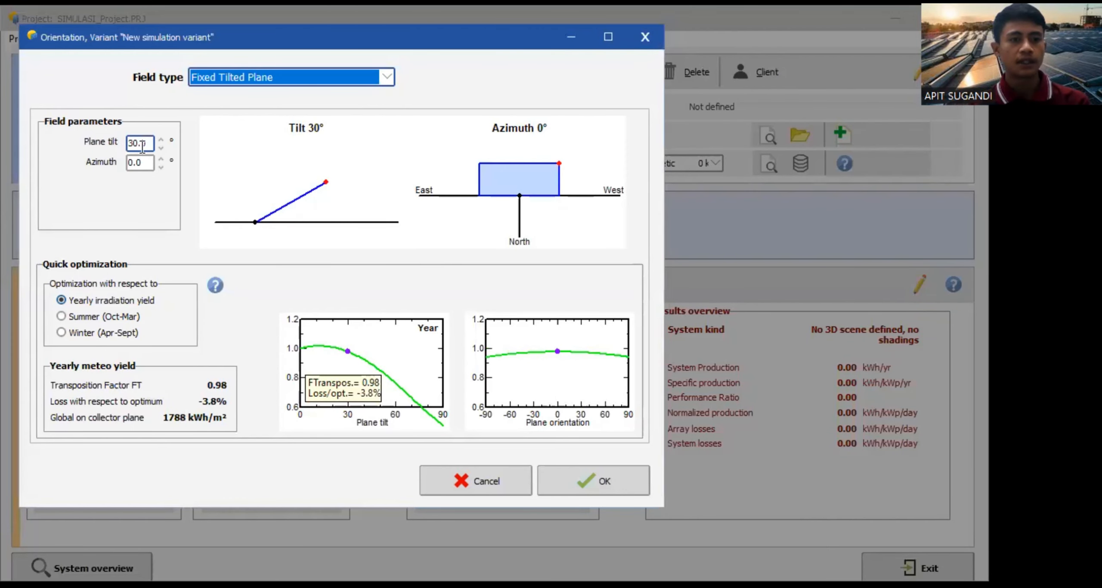
click(143, 147)
drag(142, 146, 133, 143)
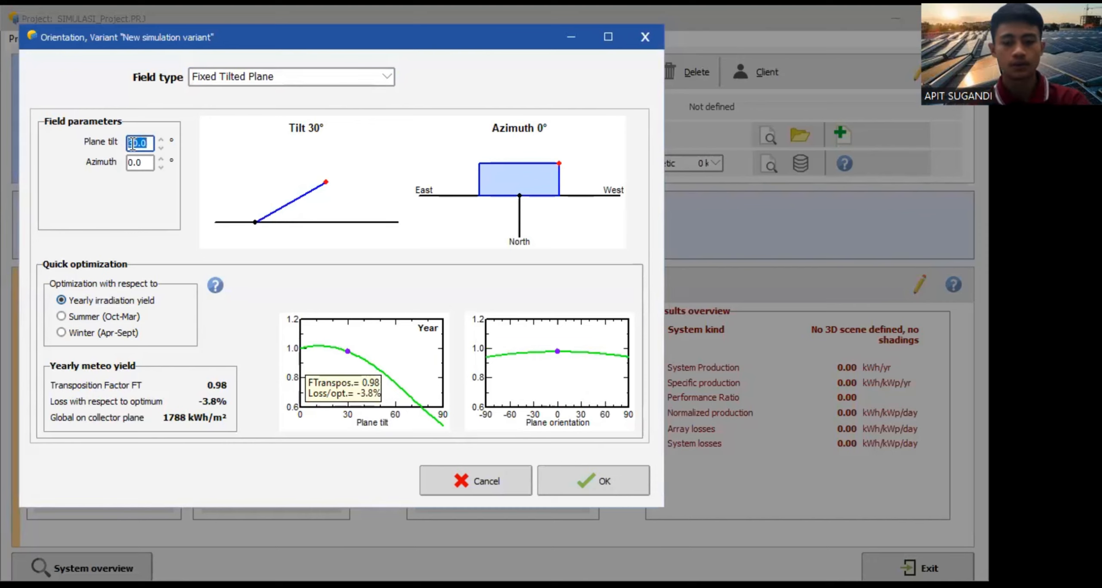
text(5)
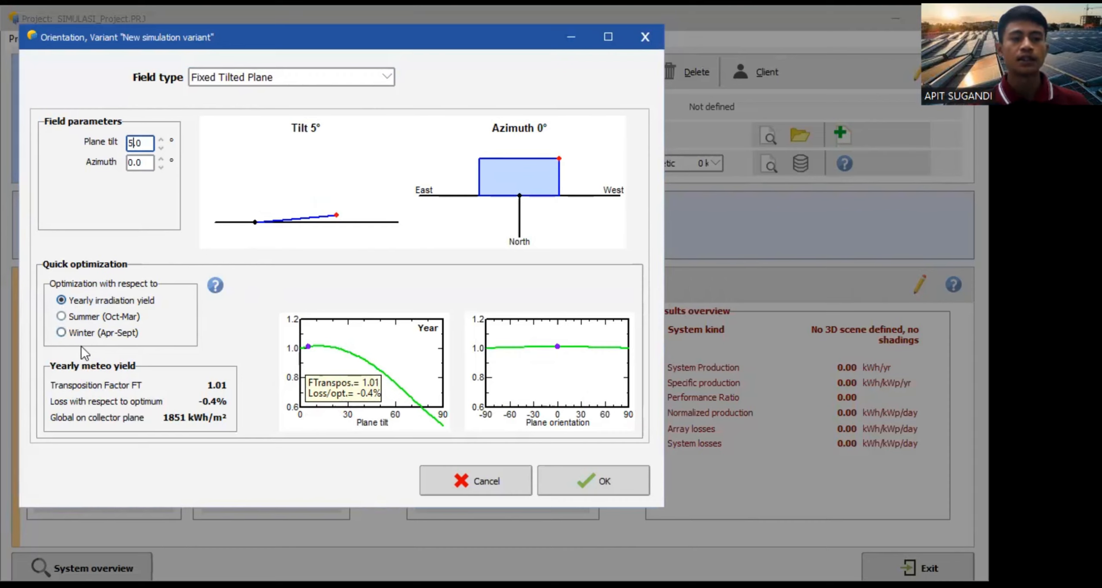
click(596, 476)
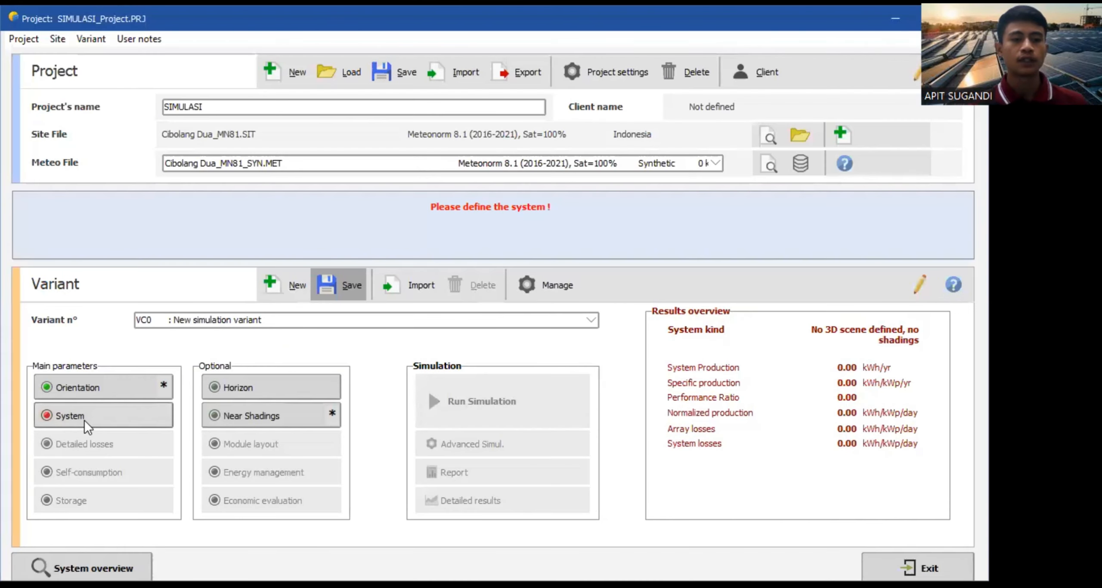
- In the variant's system definition, select the GTC Solar Turkey 375 Wp 33V GG1H-375 Bifacial PERC 72-cell PV module
click(84, 420)
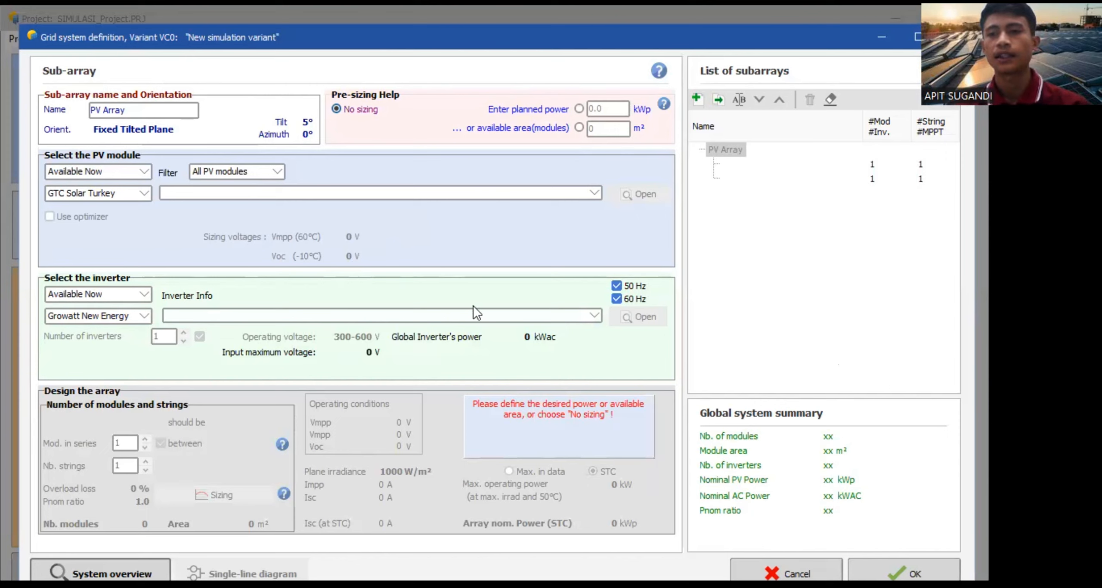
click(111, 194)
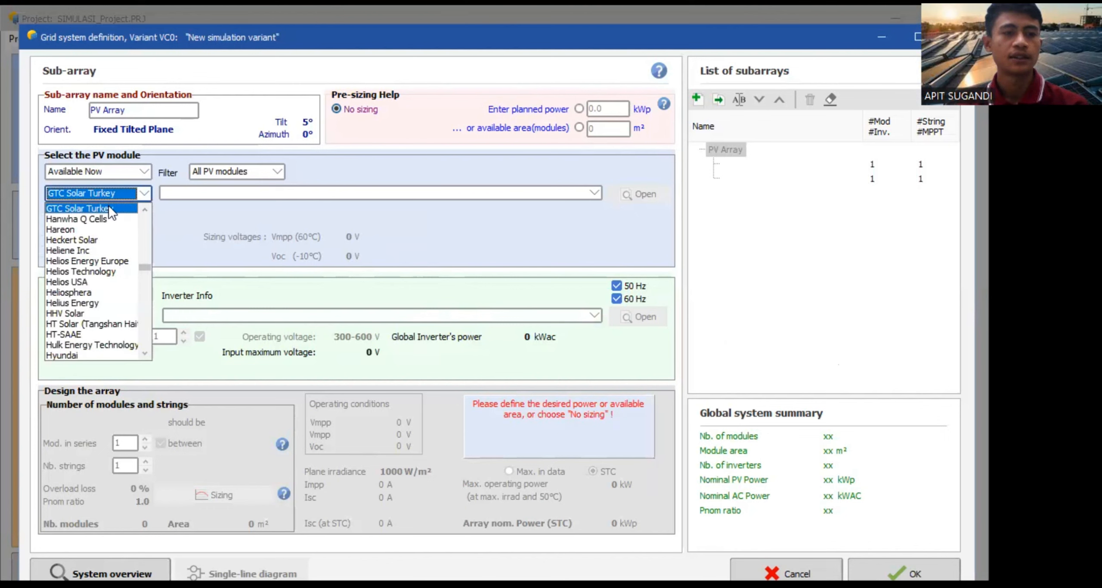
click(221, 194)
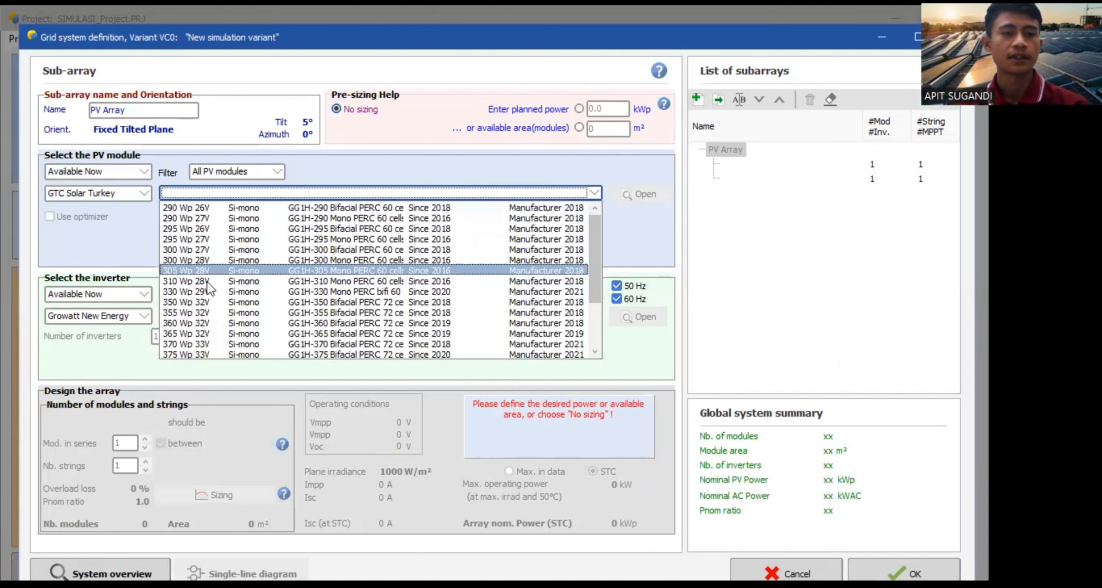
click(223, 353)
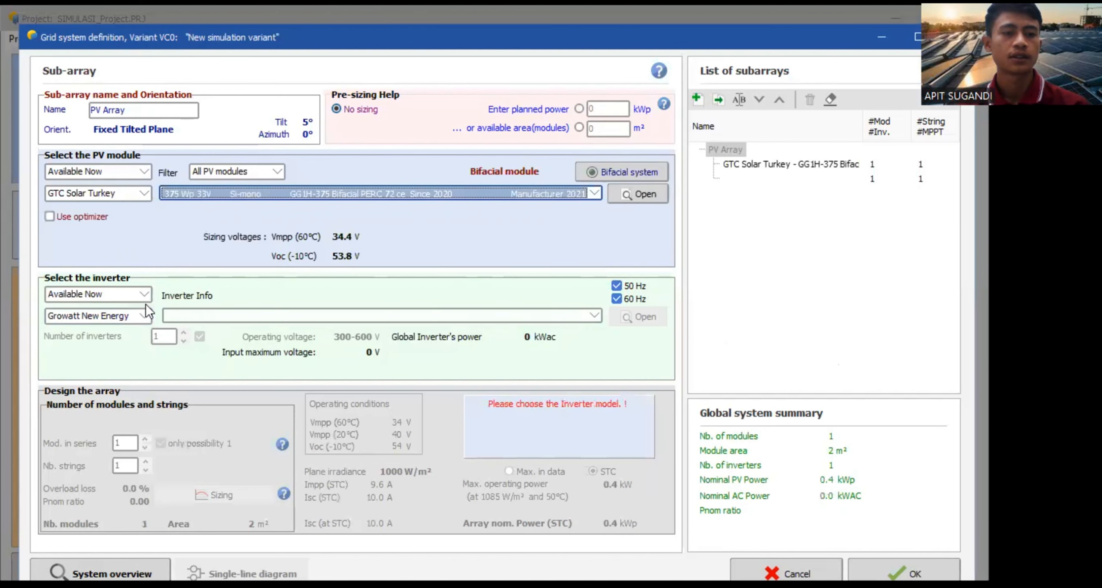
- Select the Growatt New Energy 3.0 kW, 65-550 V MIC 3000TL-X inverter for the sub-array
click(138, 311)
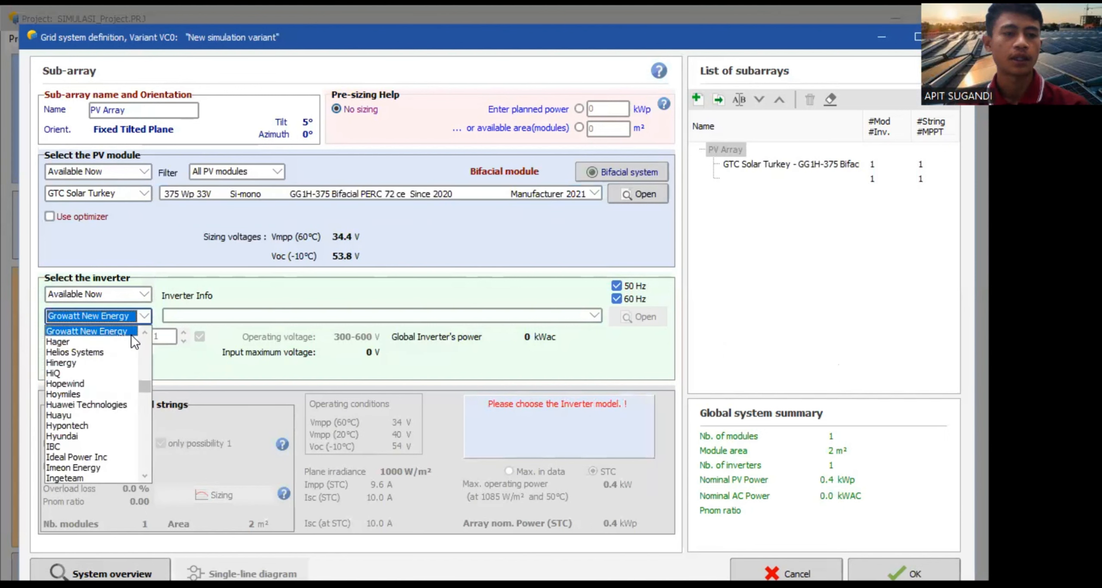
scroll(137, 389, down, 3)
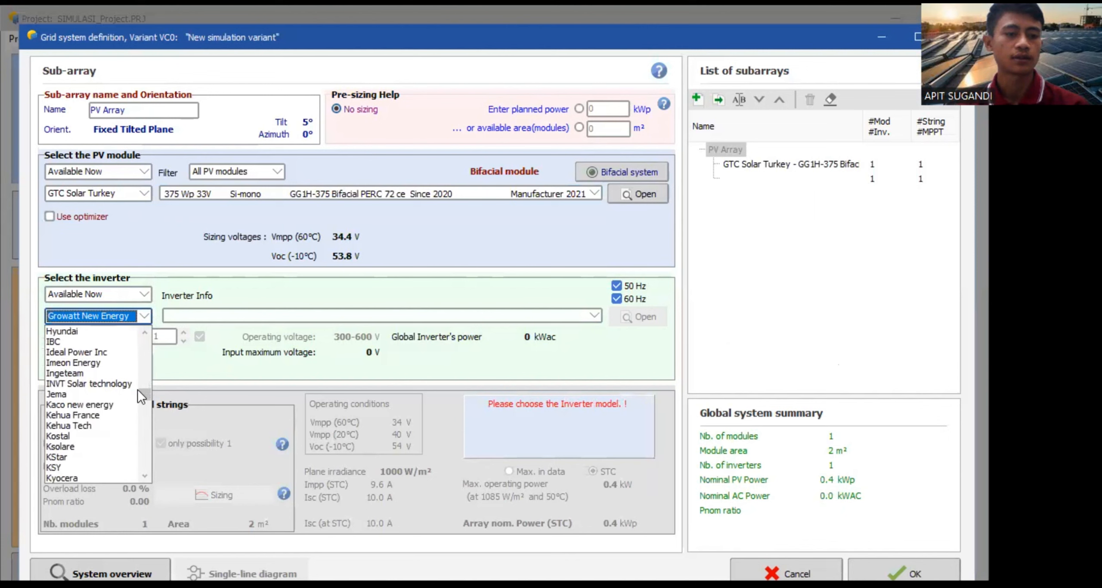
scroll(138, 387, down, 6)
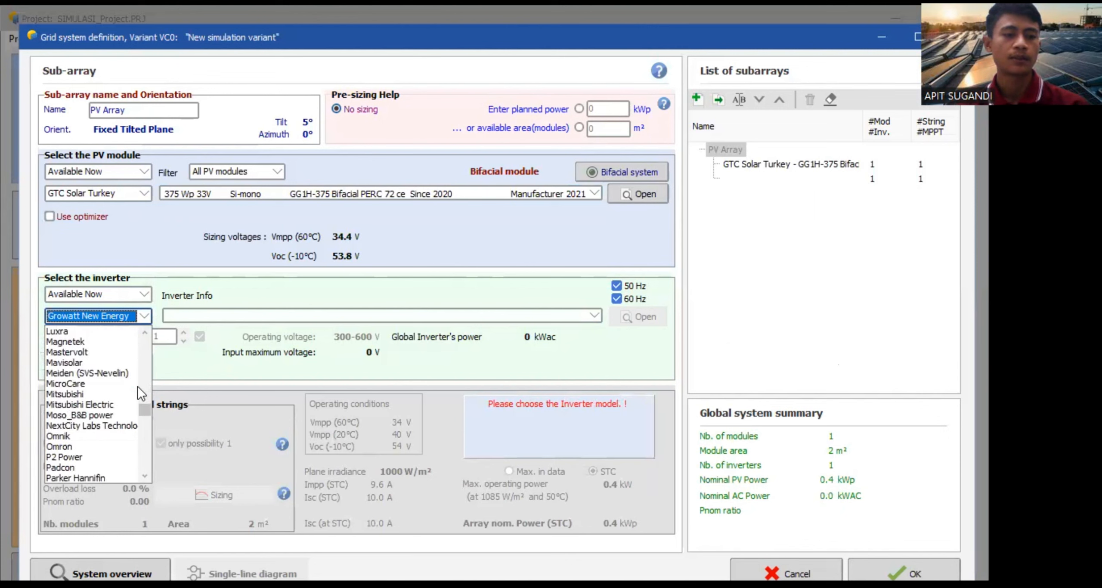
scroll(138, 385, down, 2)
scroll(138, 385, up, 4)
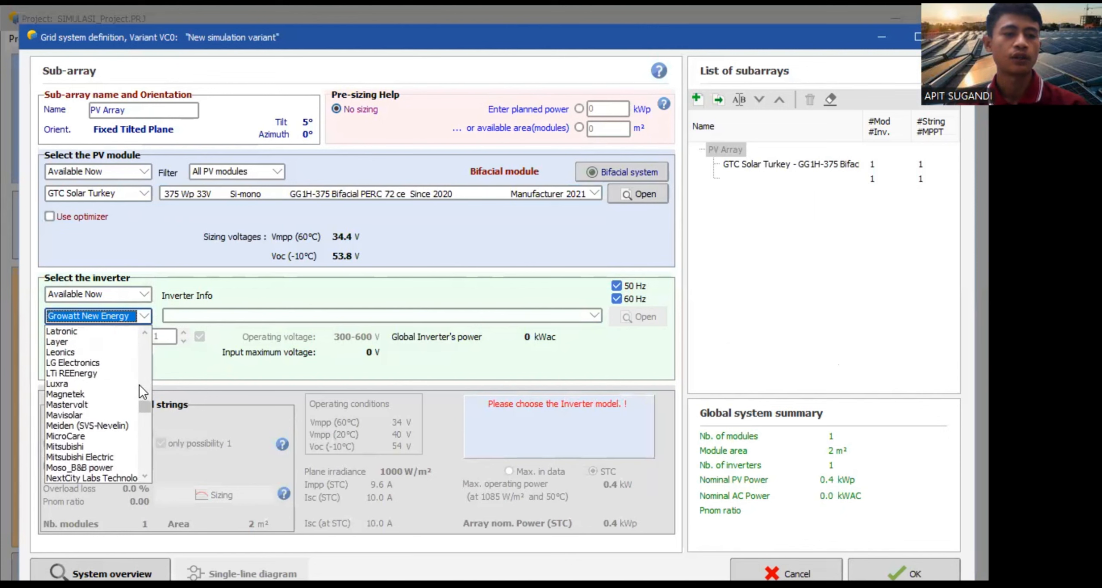
scroll(139, 385, up, 20)
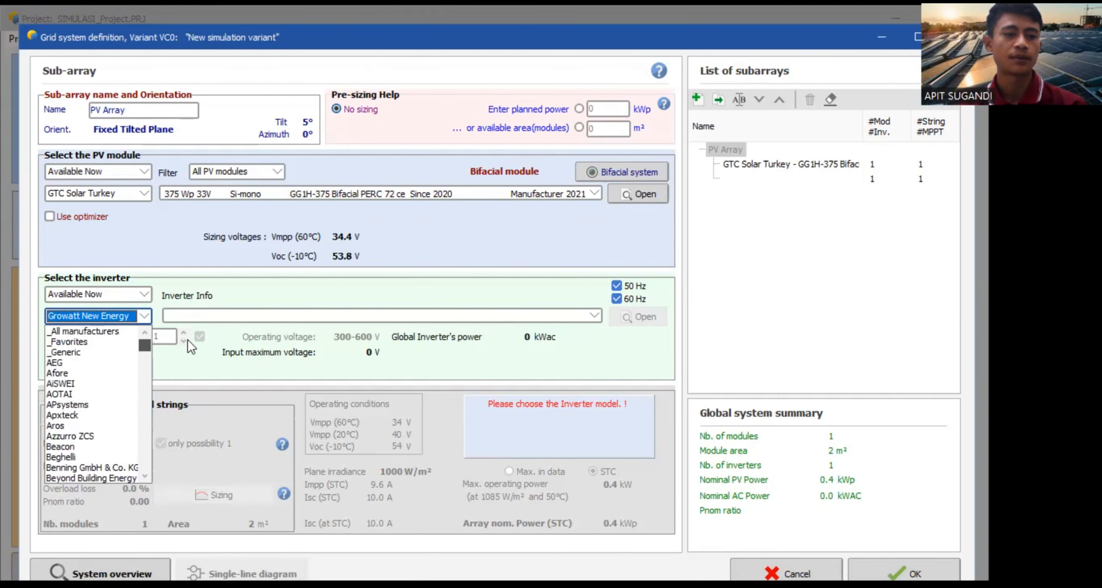
scroll(107, 366, down, 2)
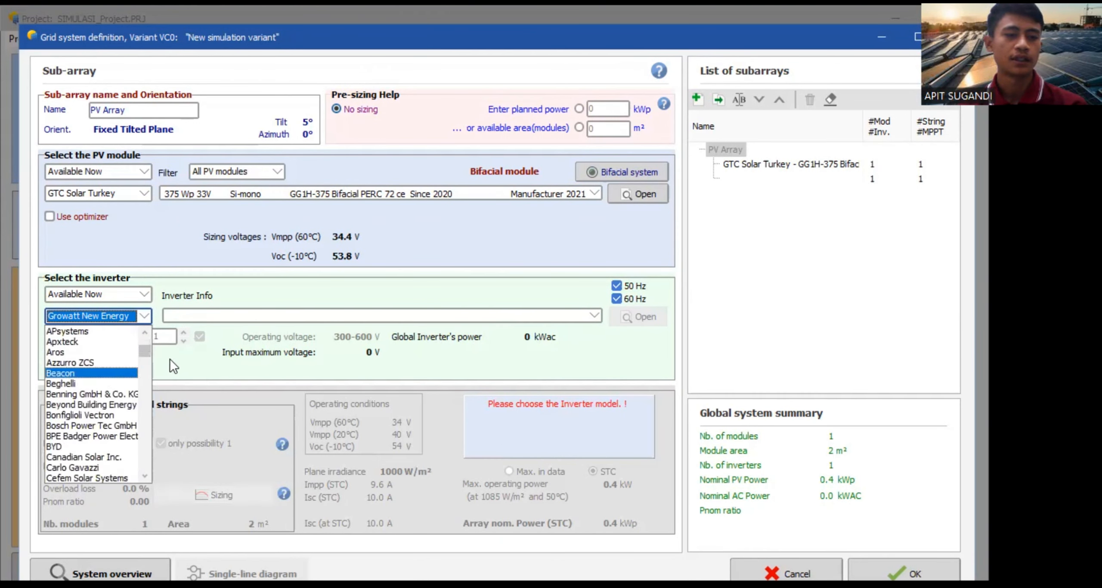
drag(149, 353, 141, 379)
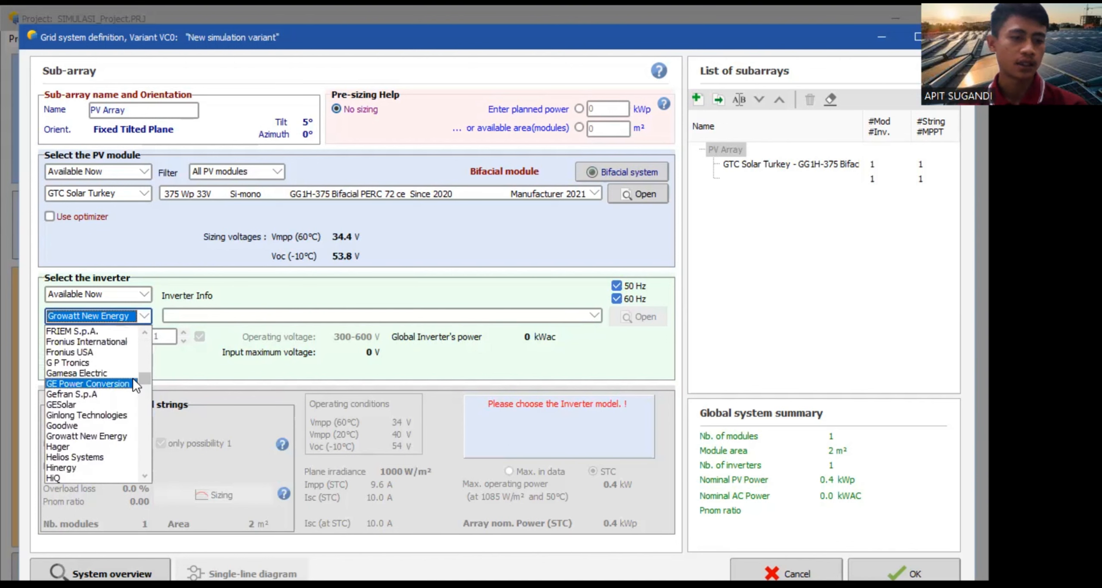
click(97, 434)
click(214, 317)
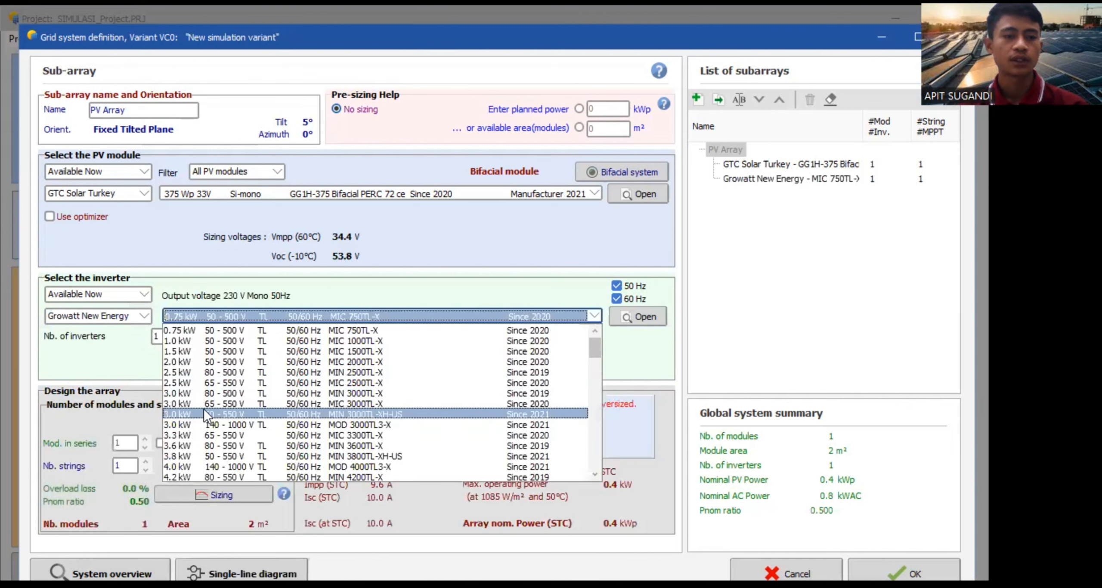
click(205, 404)
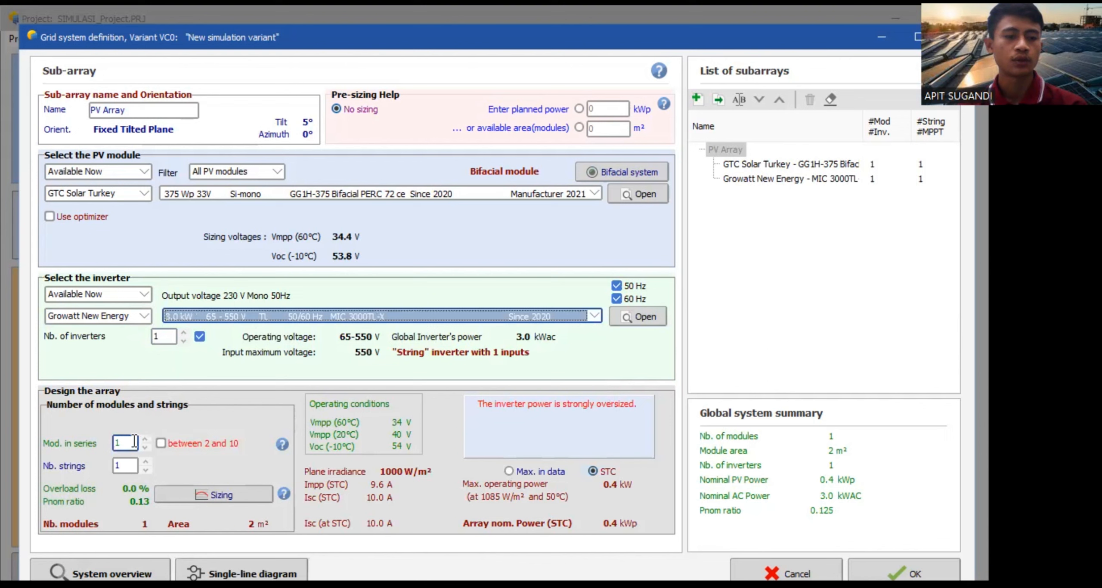
- Set the sub-array to 8 modules in series and accept the system definition
click(145, 437)
click(146, 437)
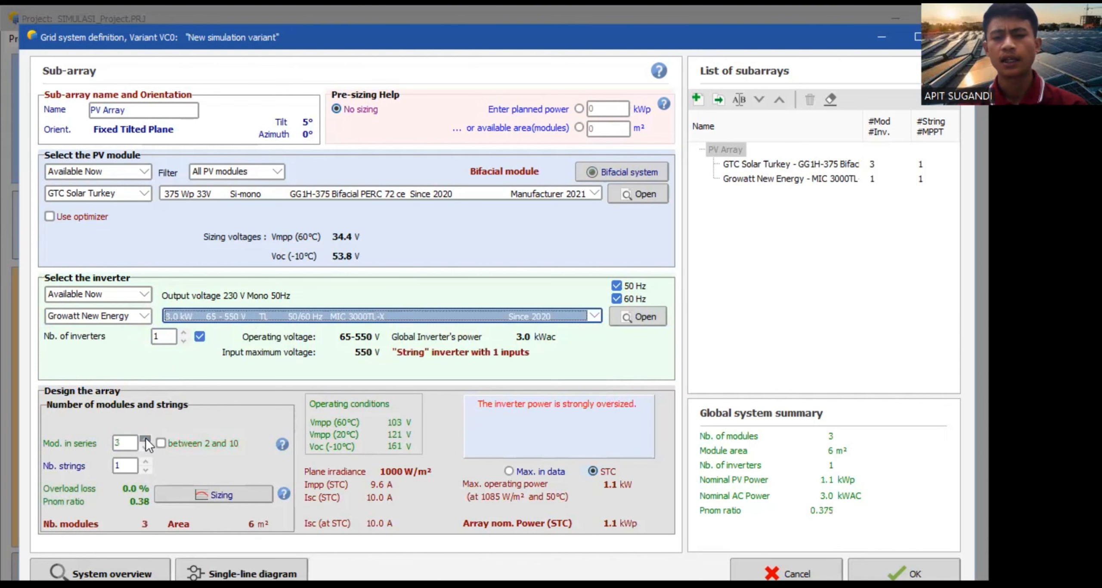
click(146, 437)
click(146, 437)
click(146, 438)
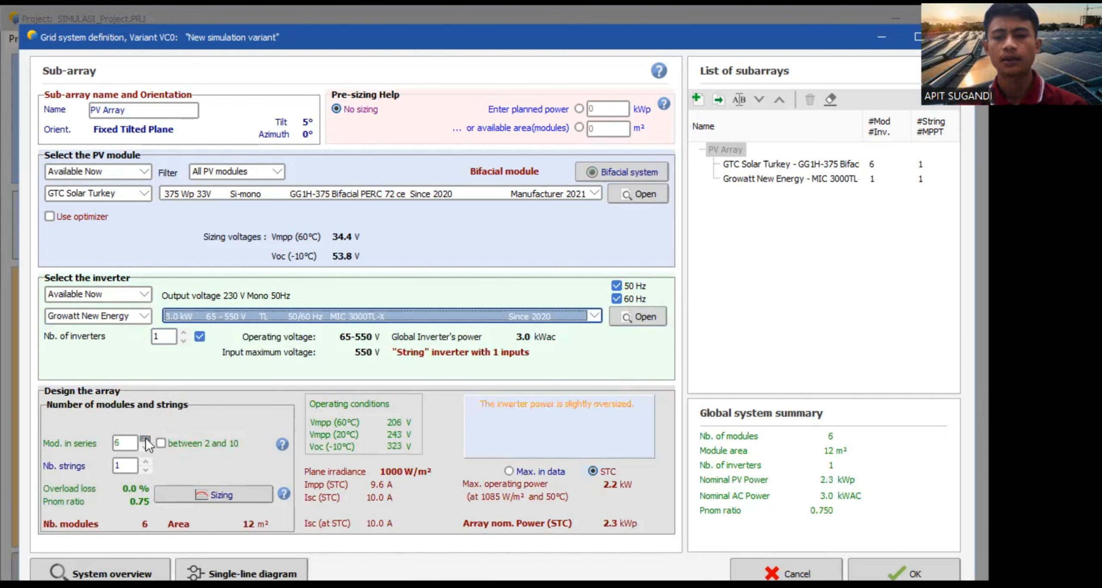
click(145, 437)
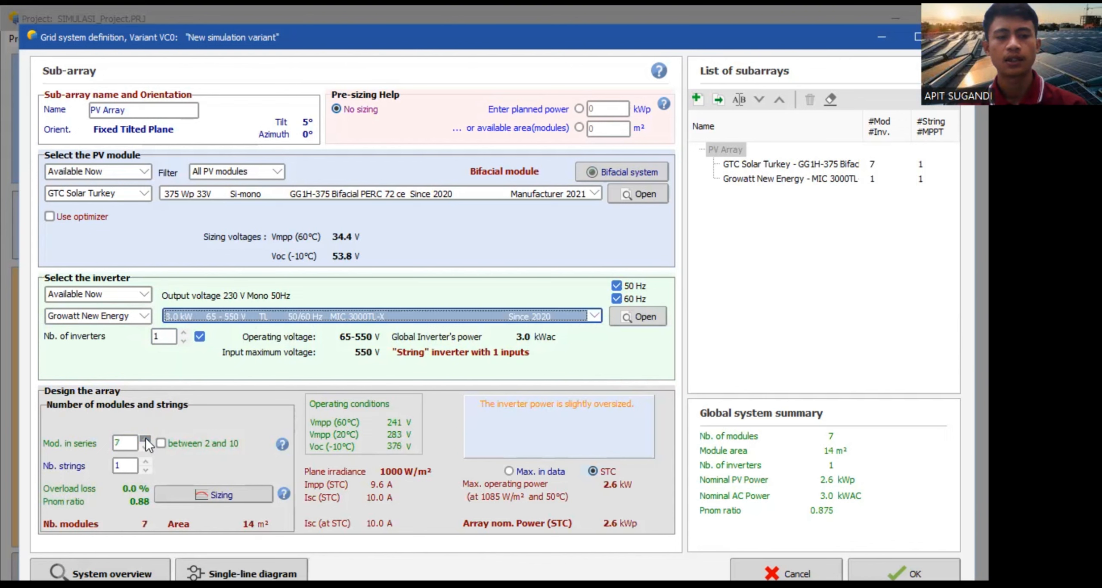
click(146, 437)
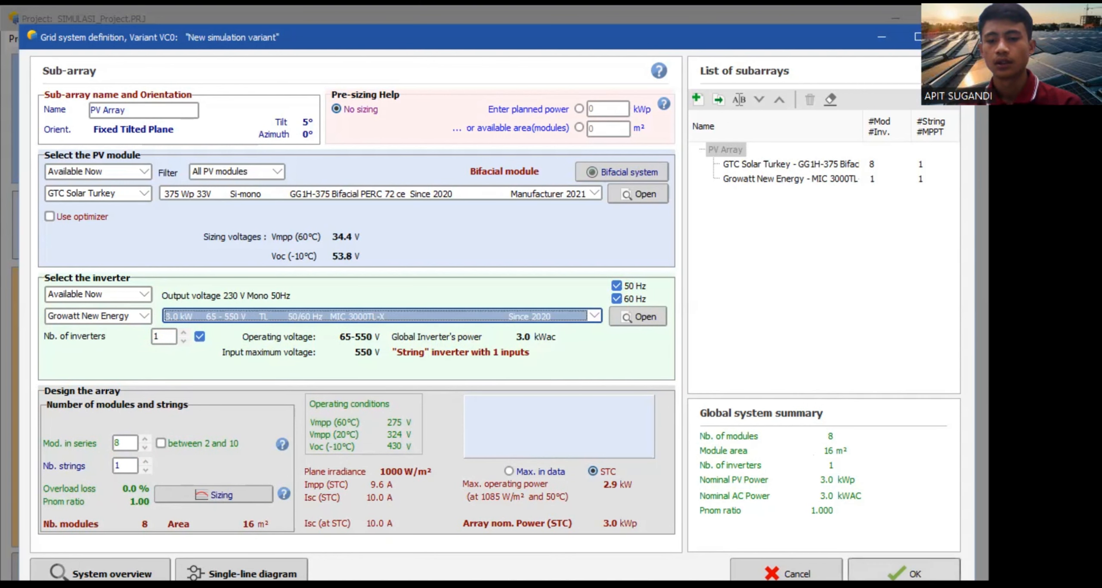
click(904, 572)
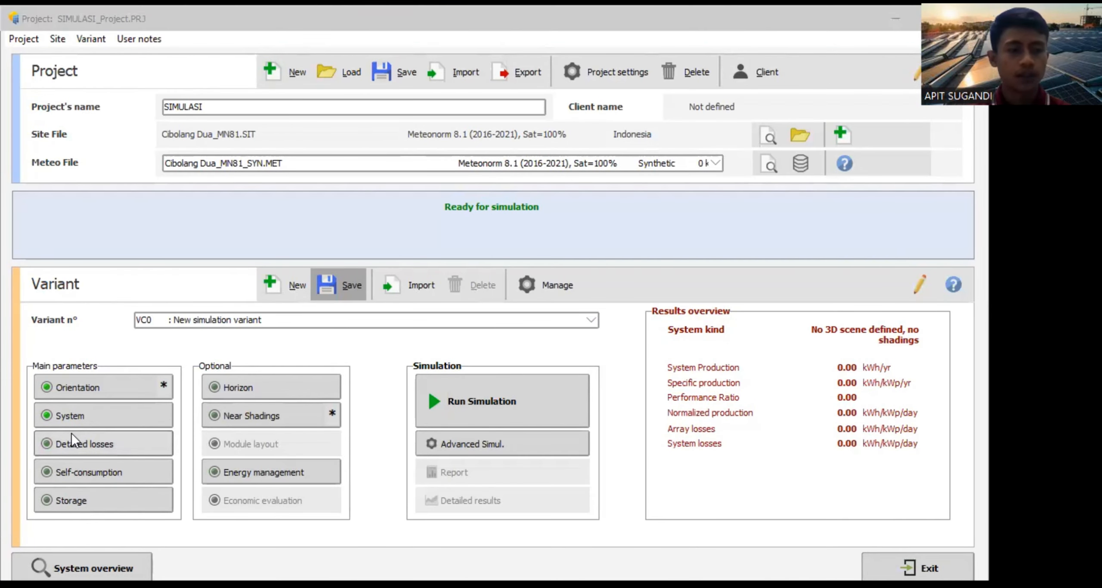
- Look at the thermal parameters in the PV field's detailed losses, then close them without changes
click(110, 450)
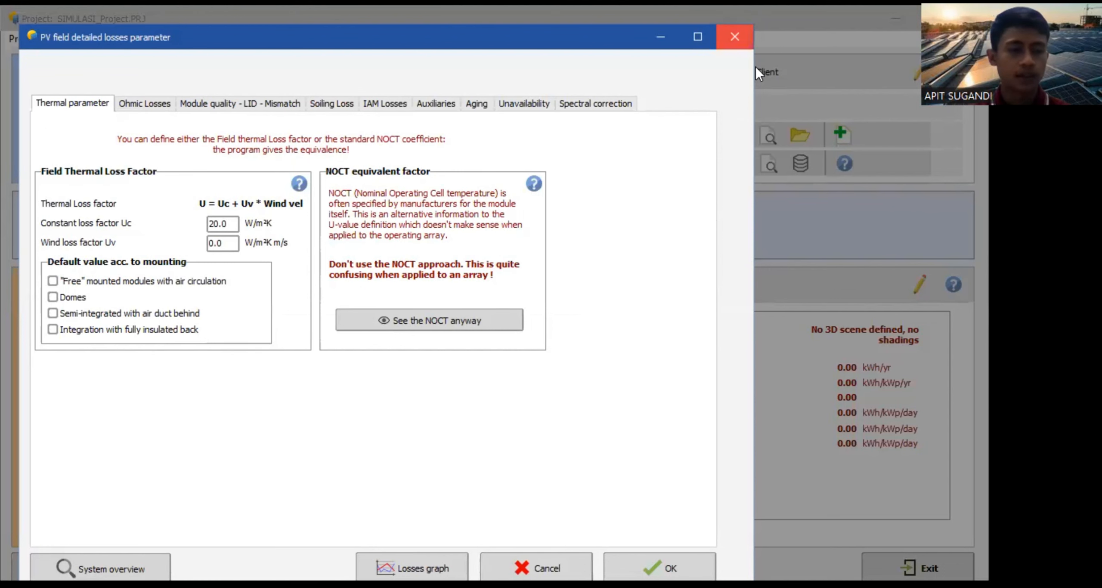
click(734, 37)
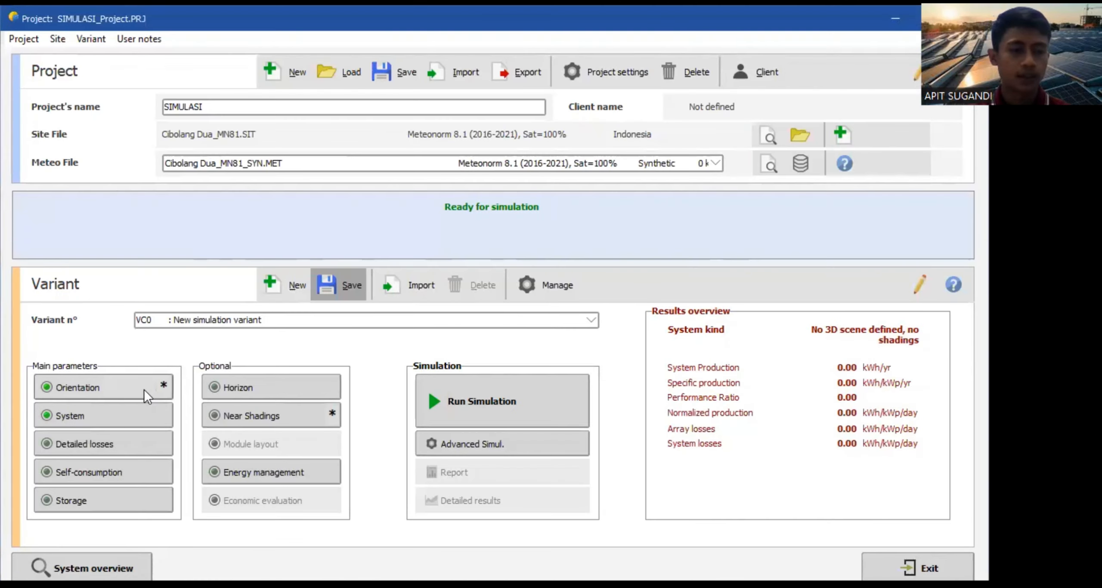
- Define the self-consumption as a fixed constant consumption of 2.25 kW
click(133, 466)
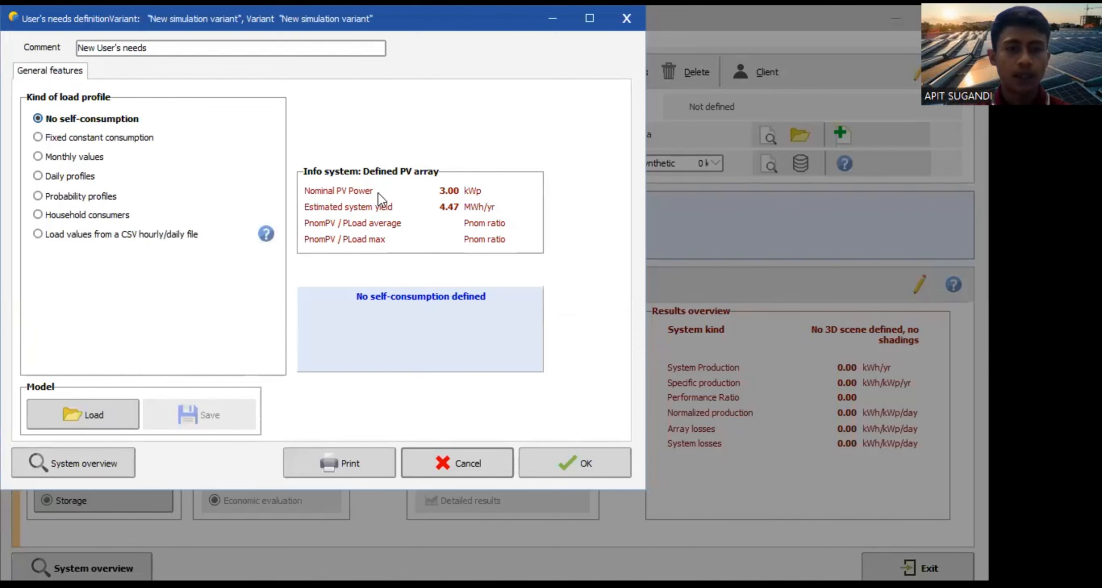
click(123, 138)
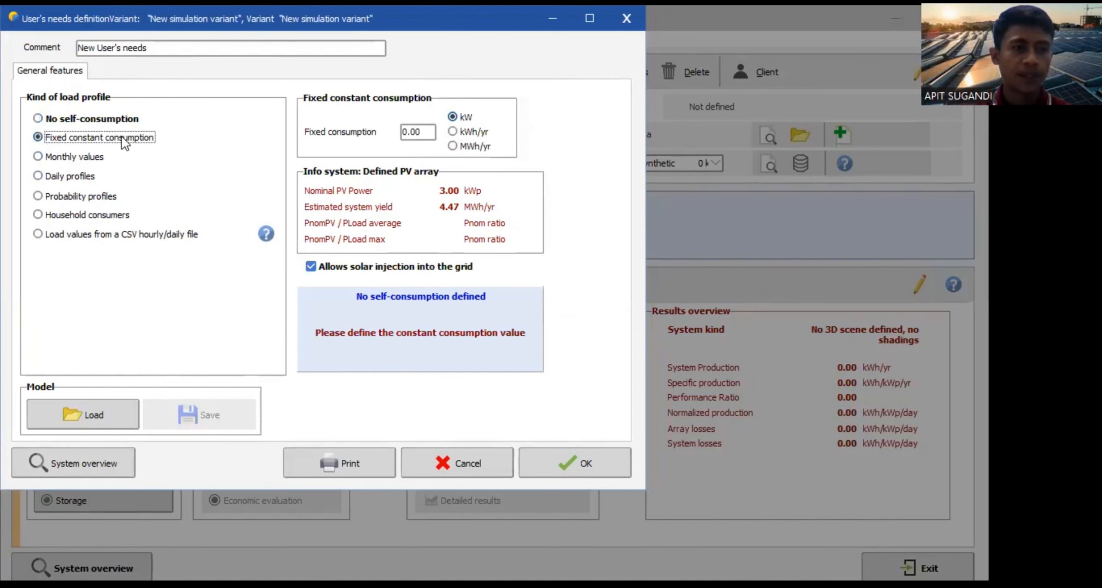
click(415, 132)
double_click(414, 132)
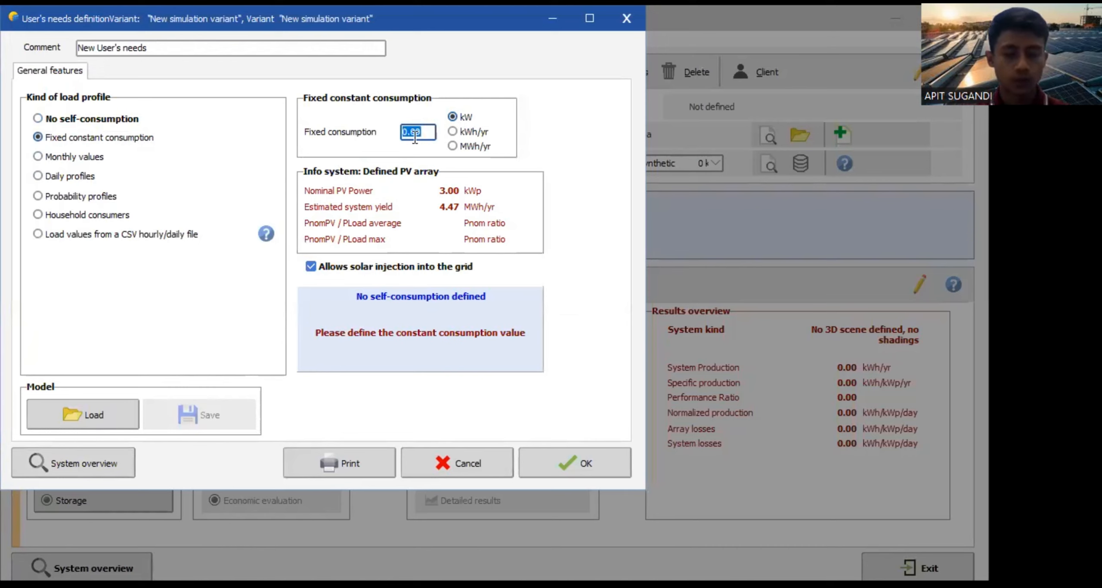
text(2)
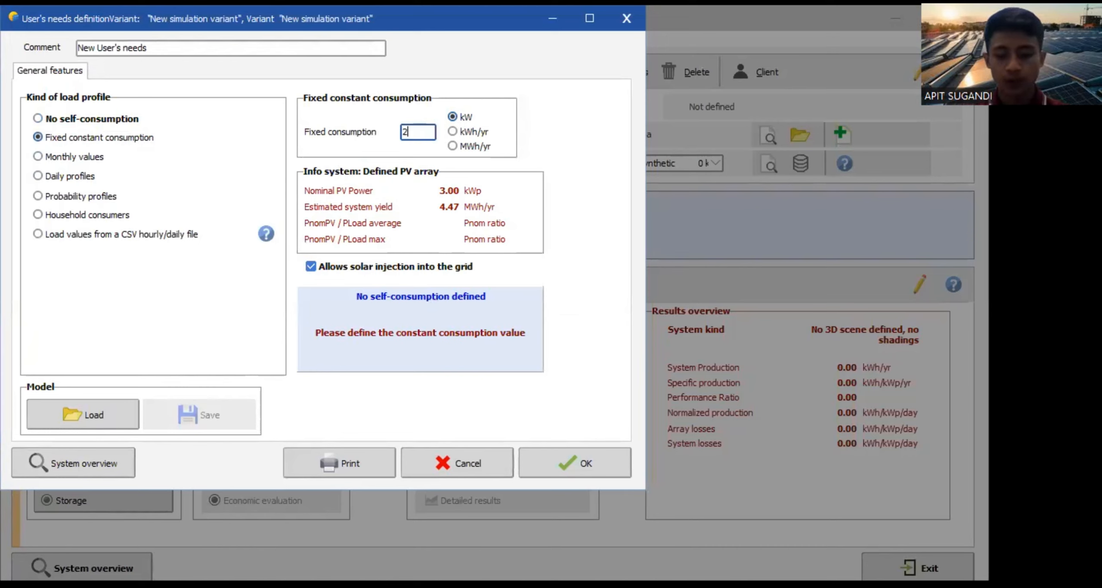
text(.25)
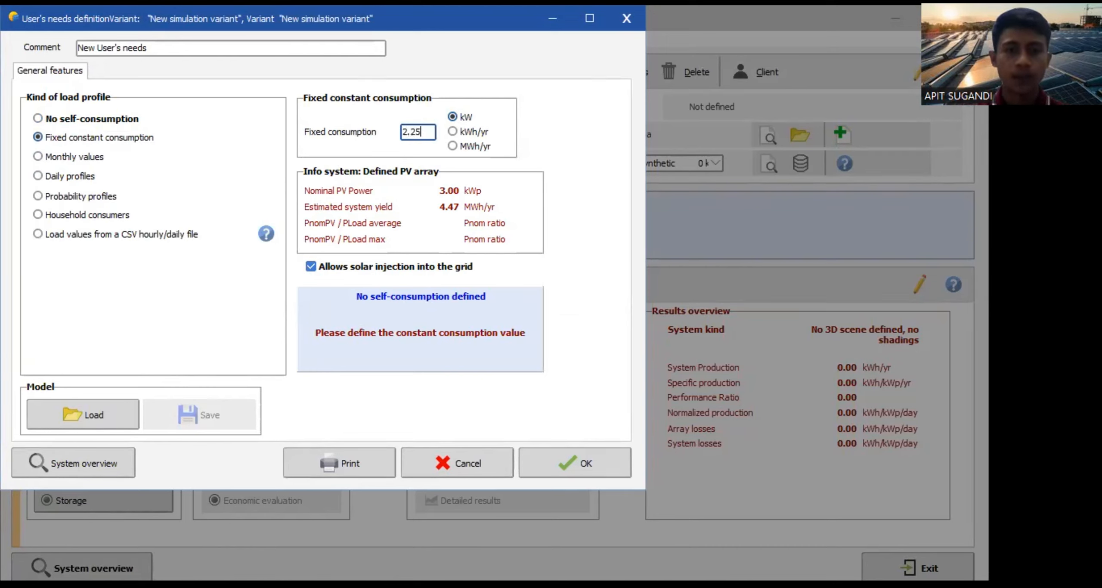
key(Return)
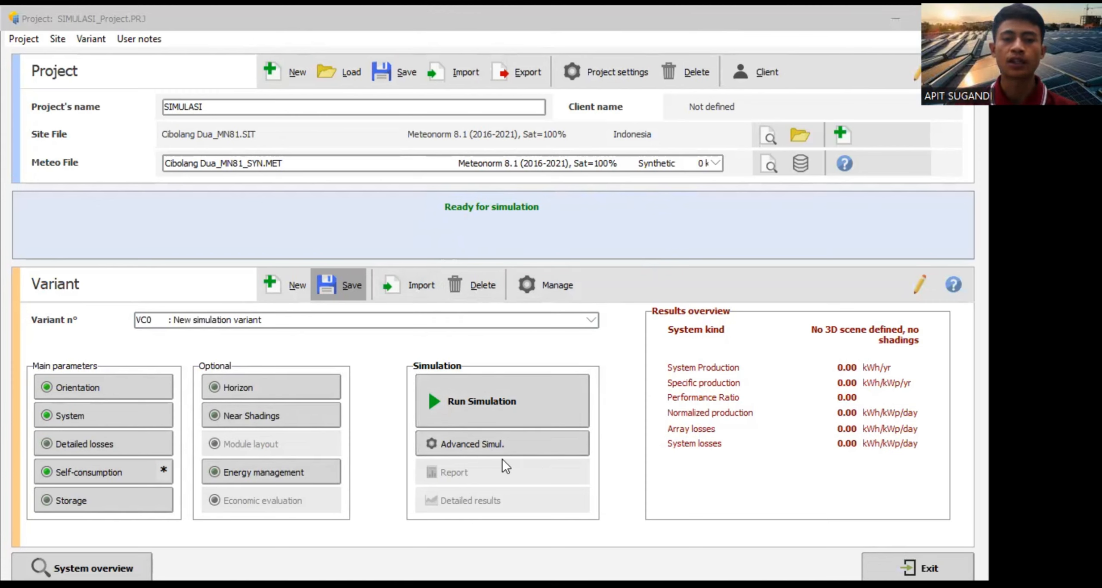
- Run the simulation for the variant and display the yearly loss diagram from its results
click(432, 403)
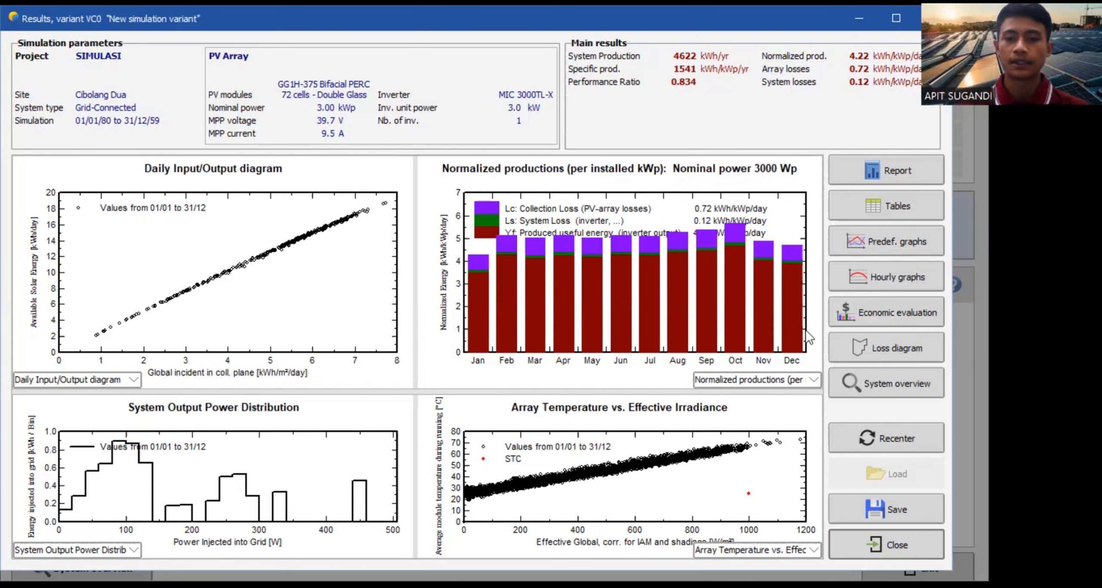
click(854, 355)
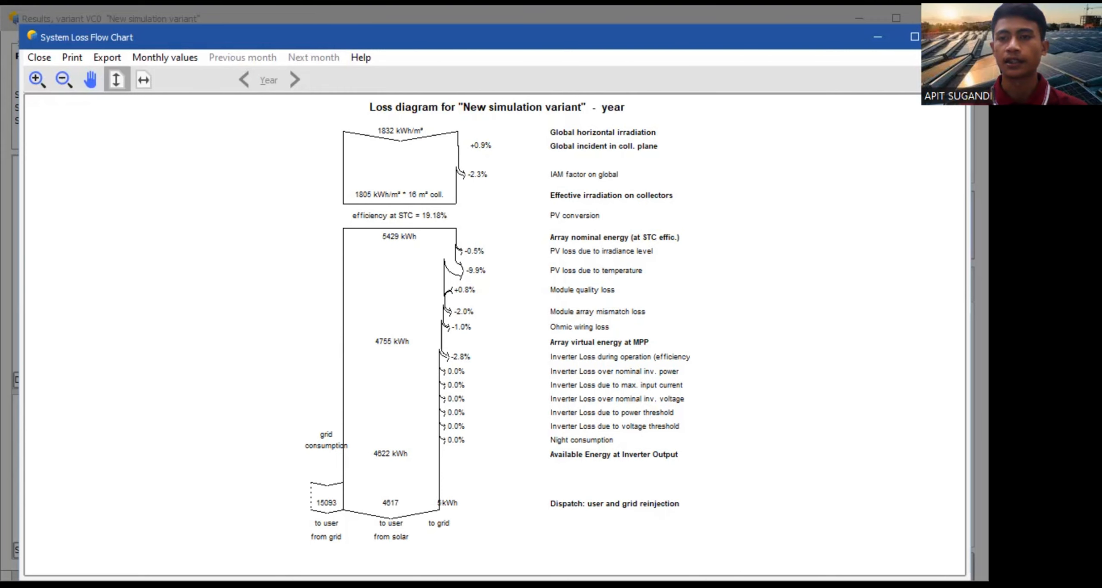
- Close the loss diagram, open the variant's report preview and examine the production, performance ratio and monthly balances on the main results page
click(951, 37)
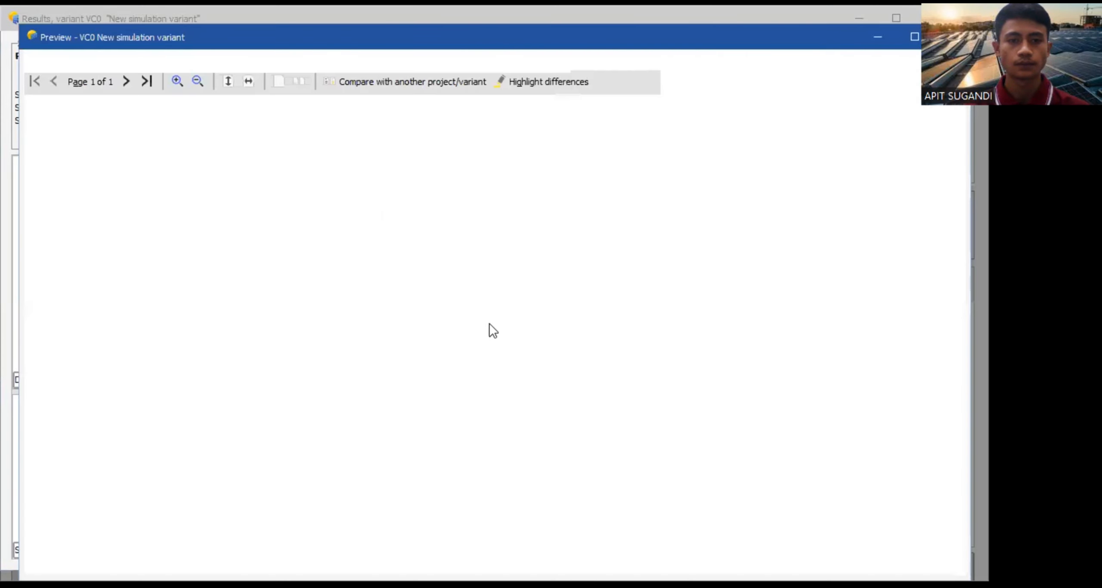
scroll(507, 331, down, 3)
scroll(507, 333, up, 1)
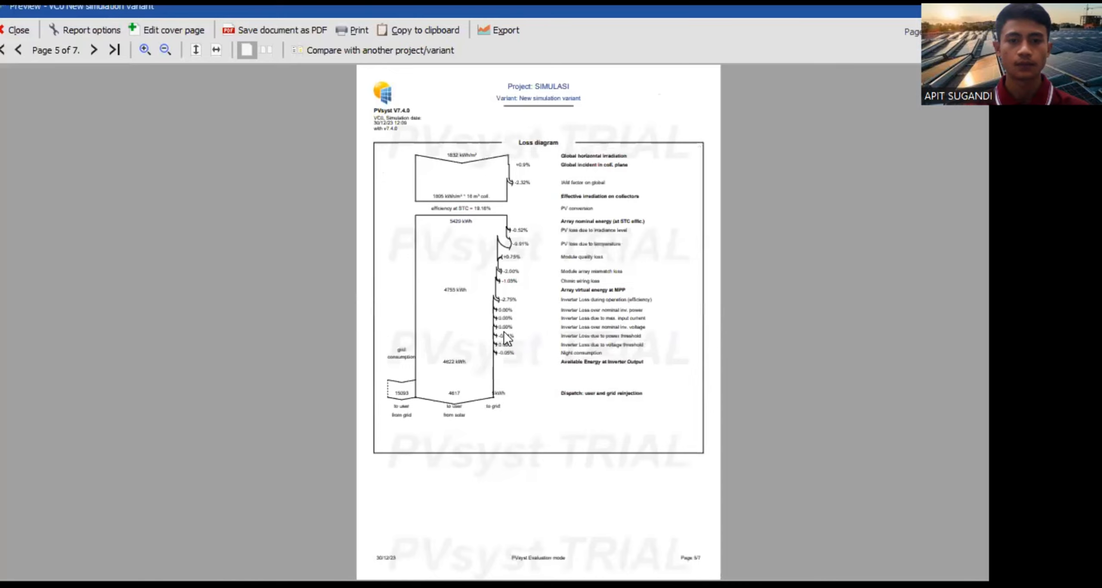
scroll(507, 338, up, 1)
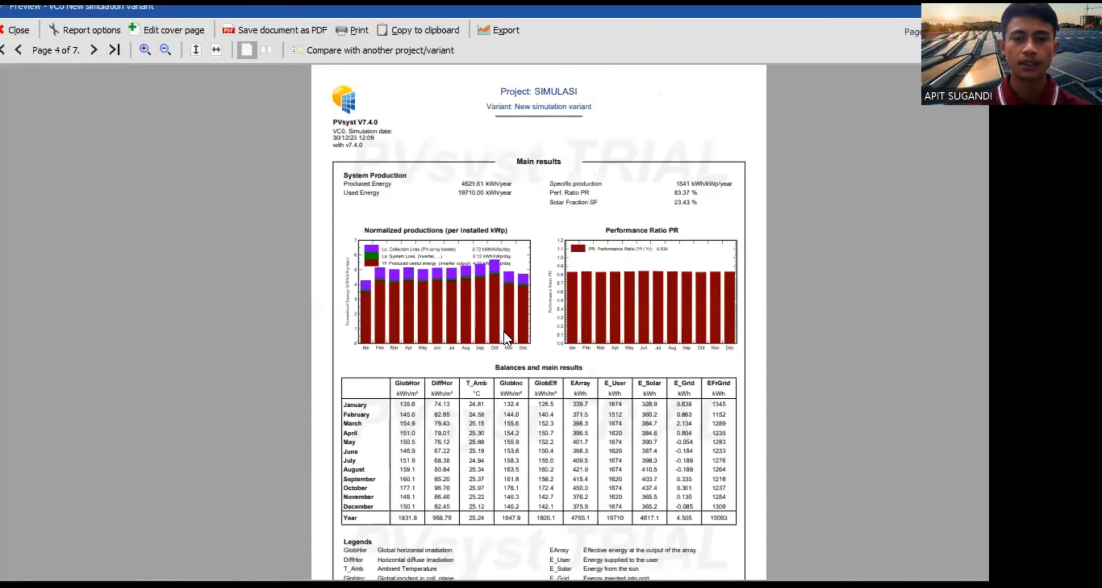
scroll(506, 338, up, 1)
scroll(506, 338, up, 1)
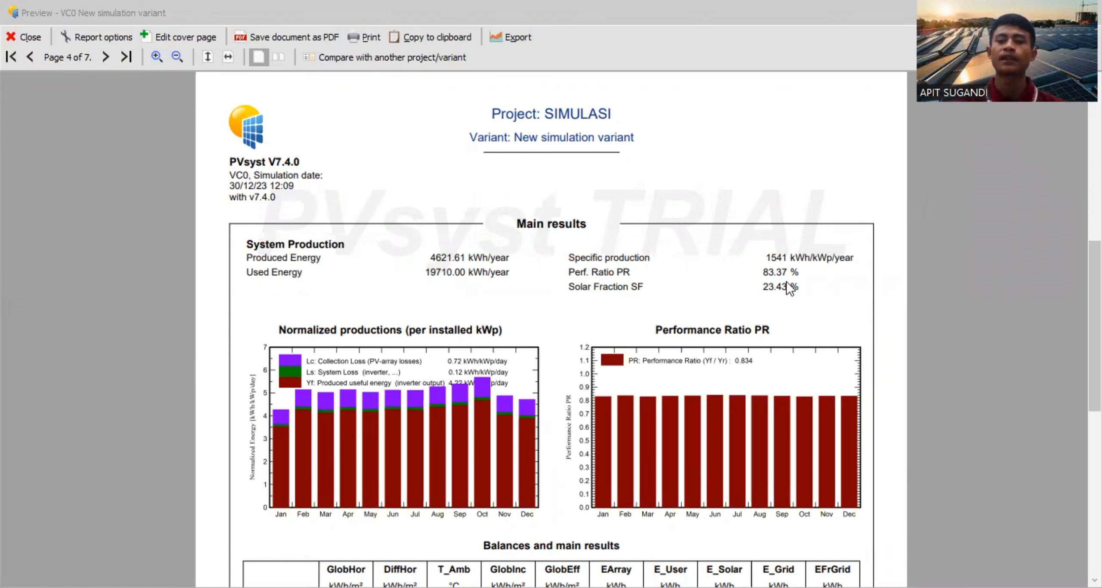
scroll(538, 233, up, 1)
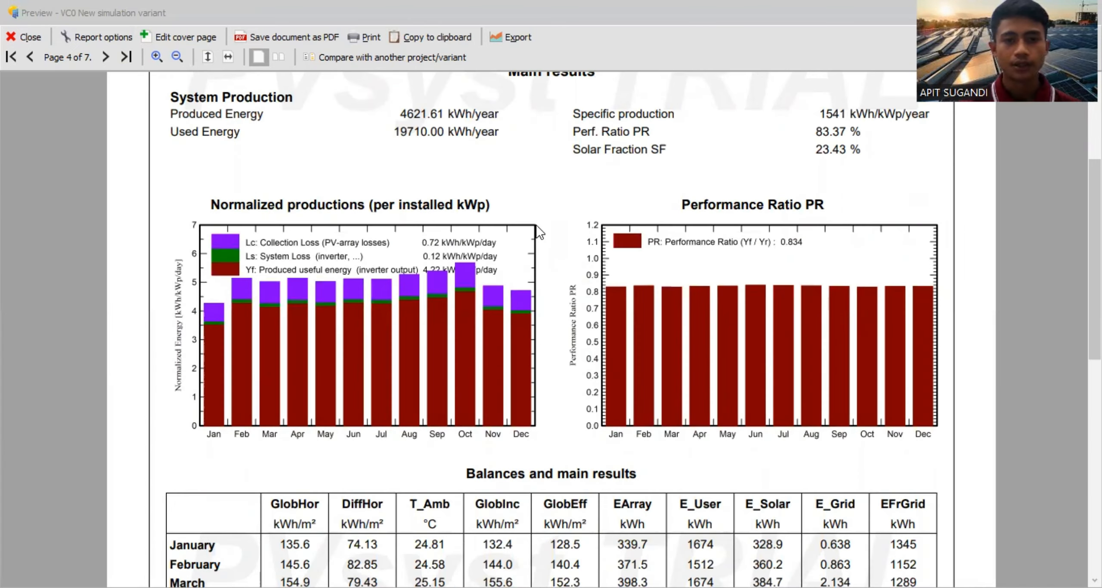
scroll(536, 225, down, 10)
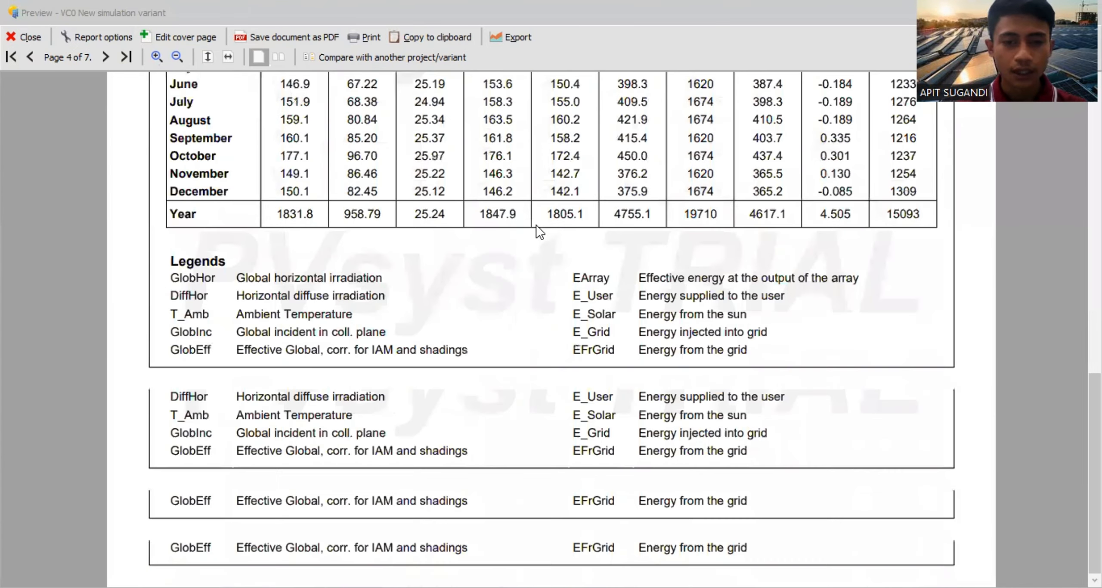
- Examine the loss diagram page of the report down to the user and grid dispatch, and return to the main results page
scroll(536, 225, down, 15)
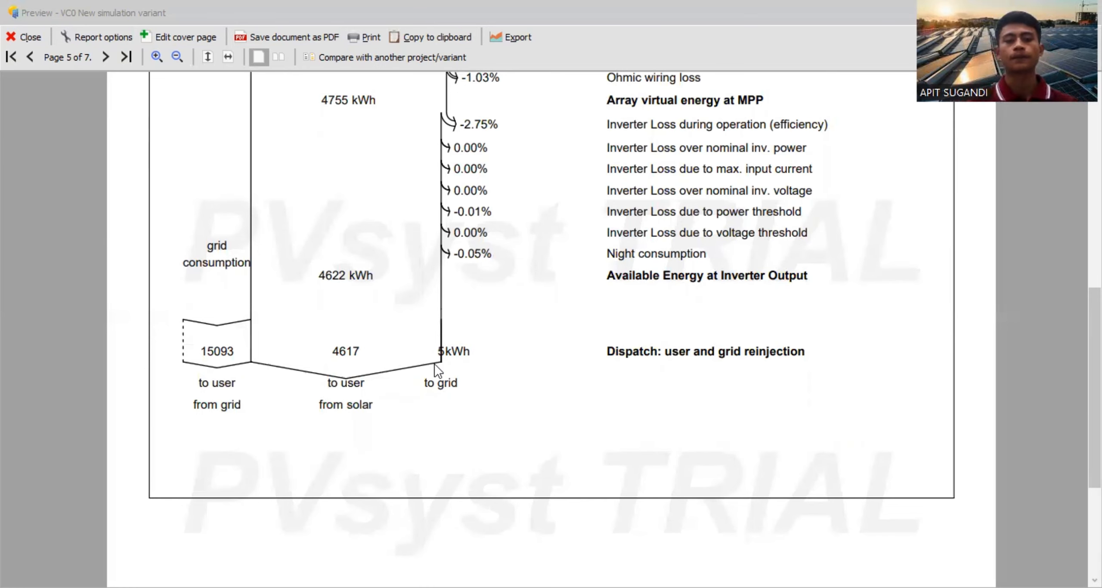
scroll(433, 364, up, 1)
scroll(450, 405, down, 1)
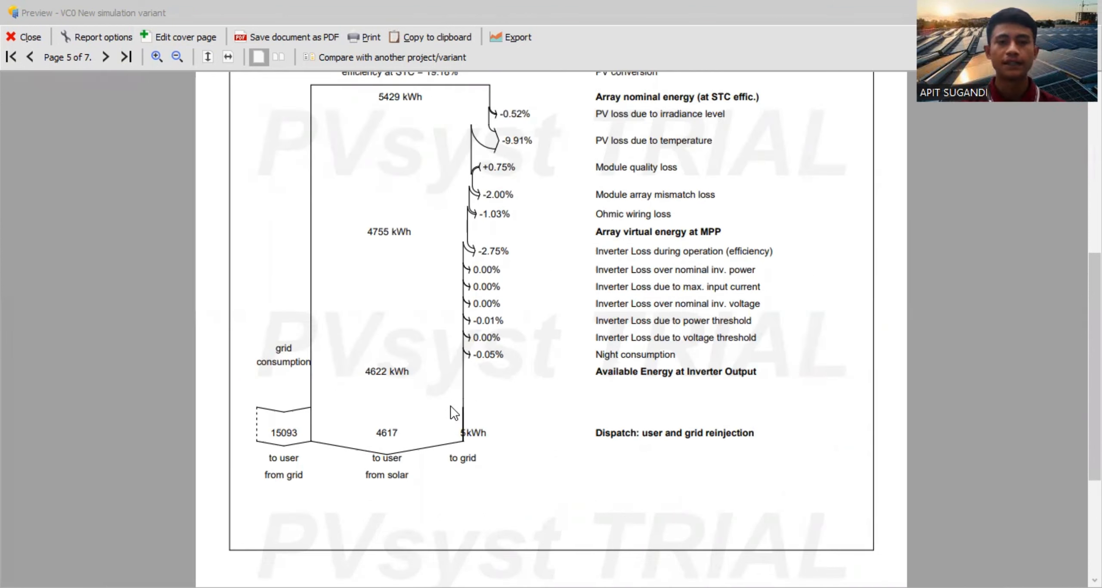
scroll(450, 406, down, 2)
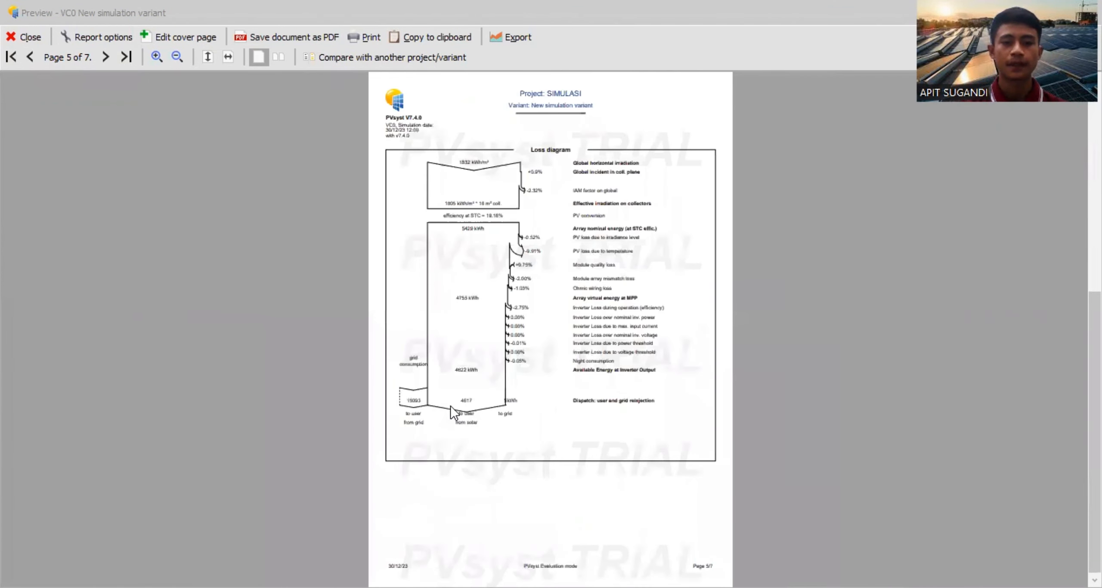
scroll(547, 353, up, 5)
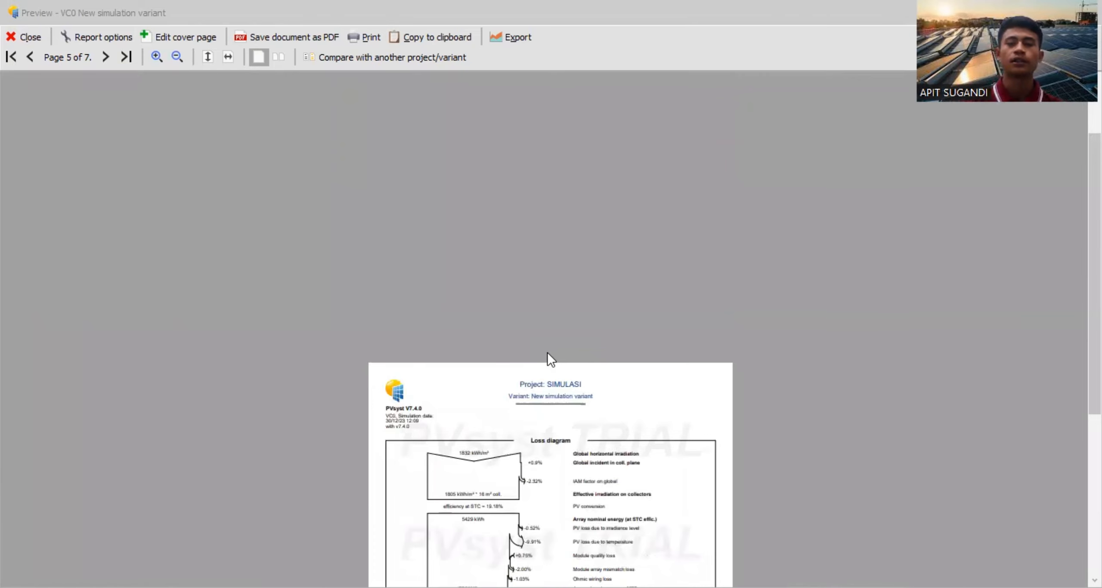
scroll(551, 357, up, 5)
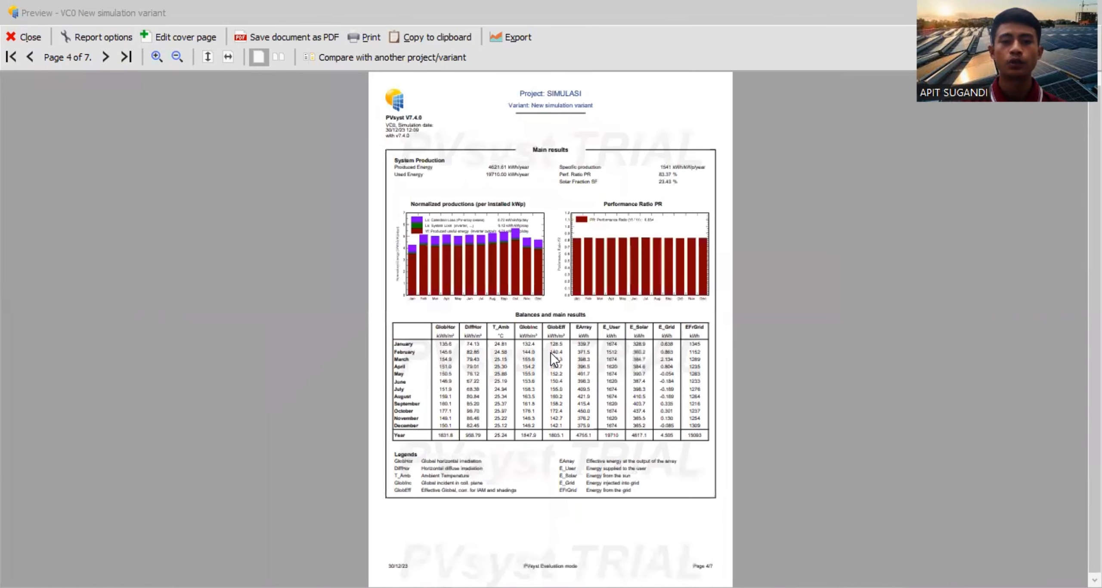